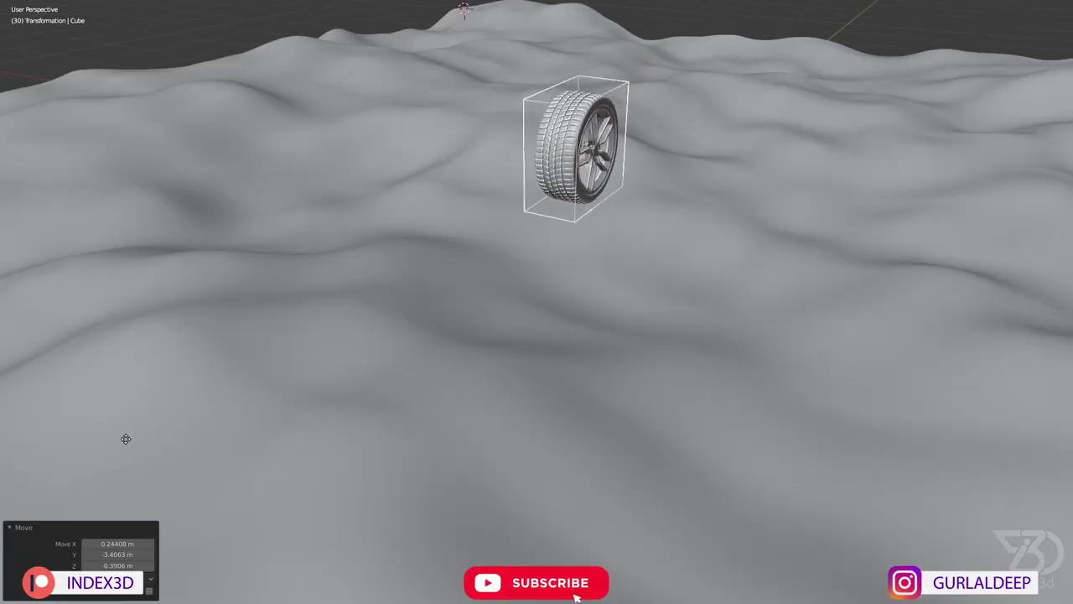
- Add a Transformation constraint to the wheel, target it at the surrounding box object, and save the file
key("shift+ctrl+c")
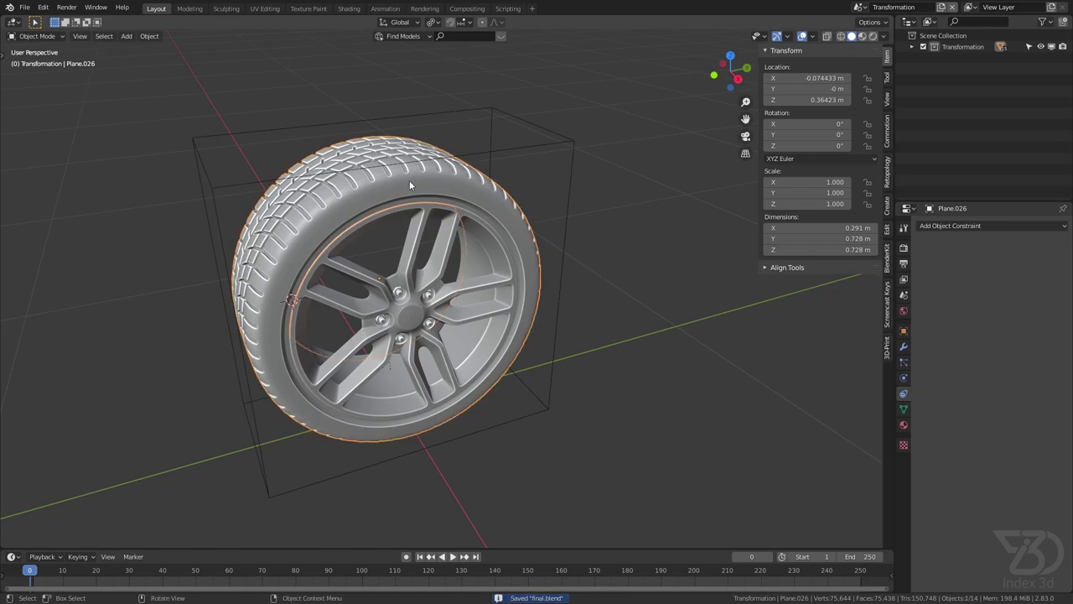
left_click(941, 226)
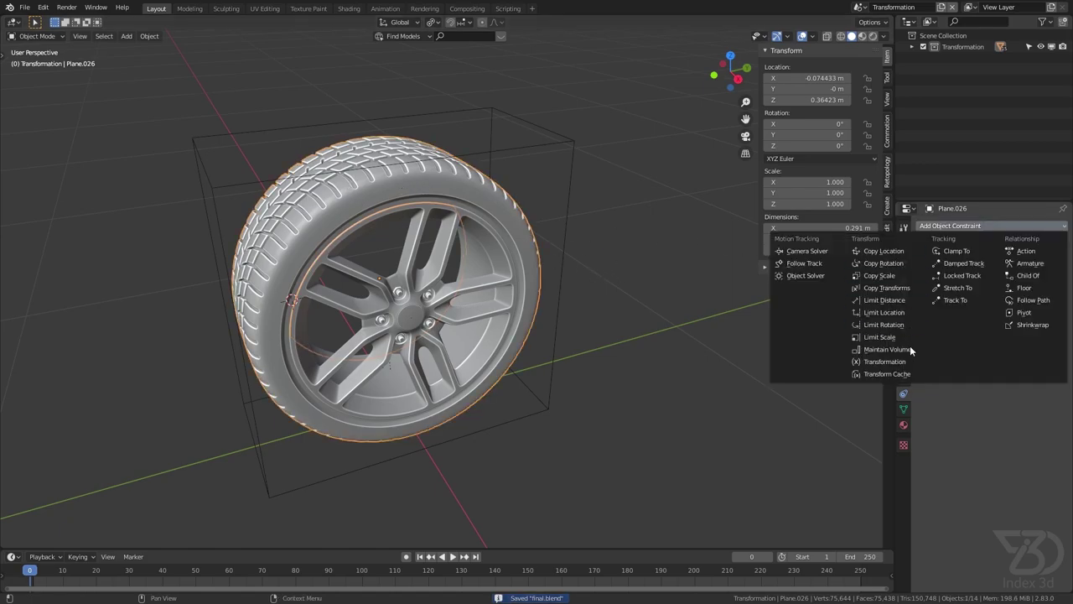
left_click(871, 364)
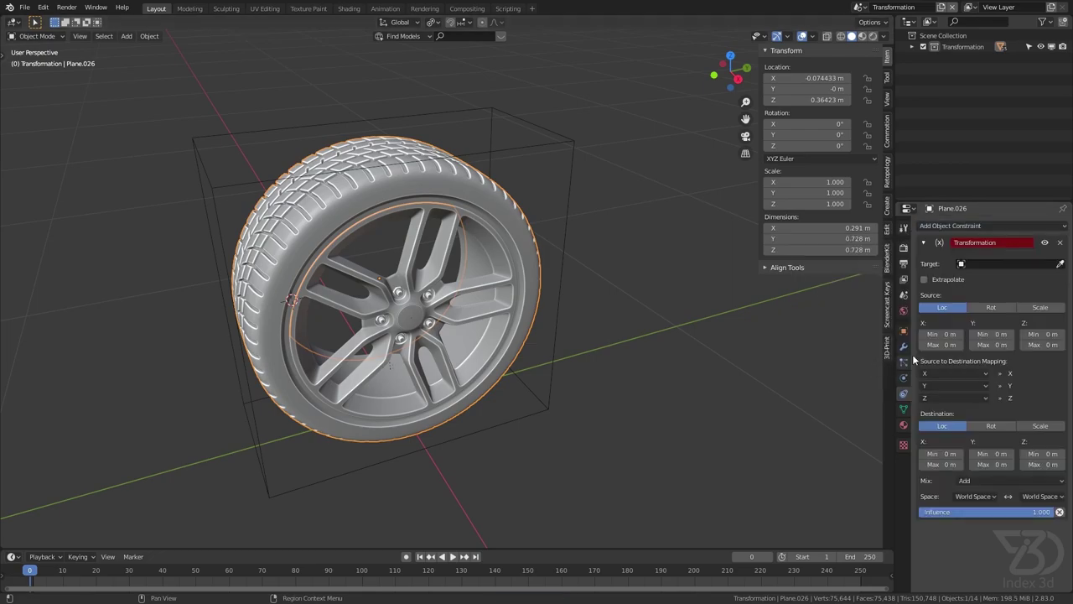
left_click(1059, 265)
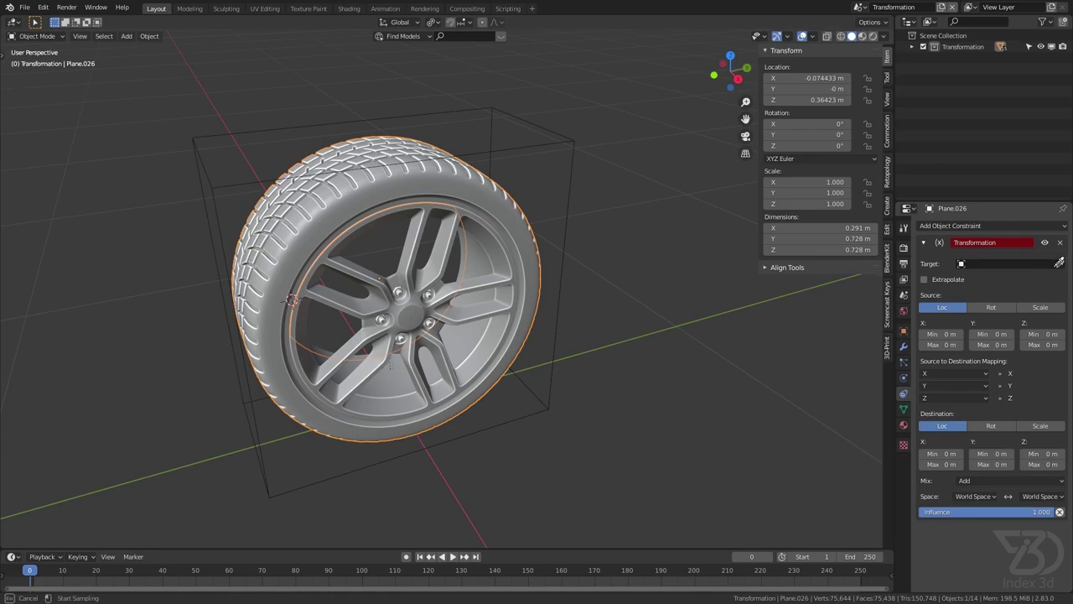
left_click(571, 138)
key("ctrl+s")
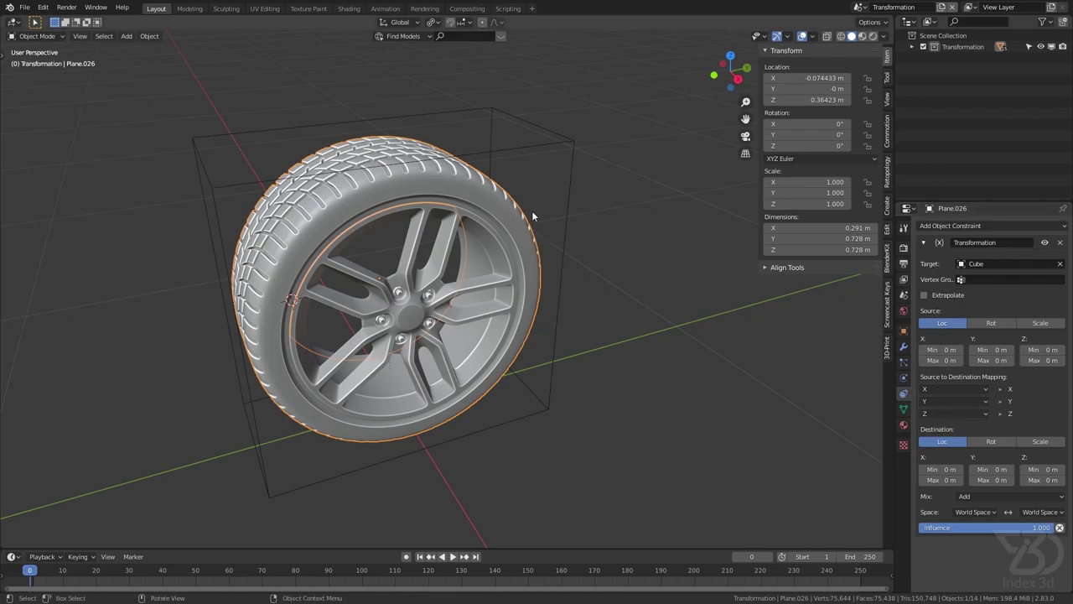
- Deselect the wheel and save the file again
middle_click_drag(628, 265, 553, 247)
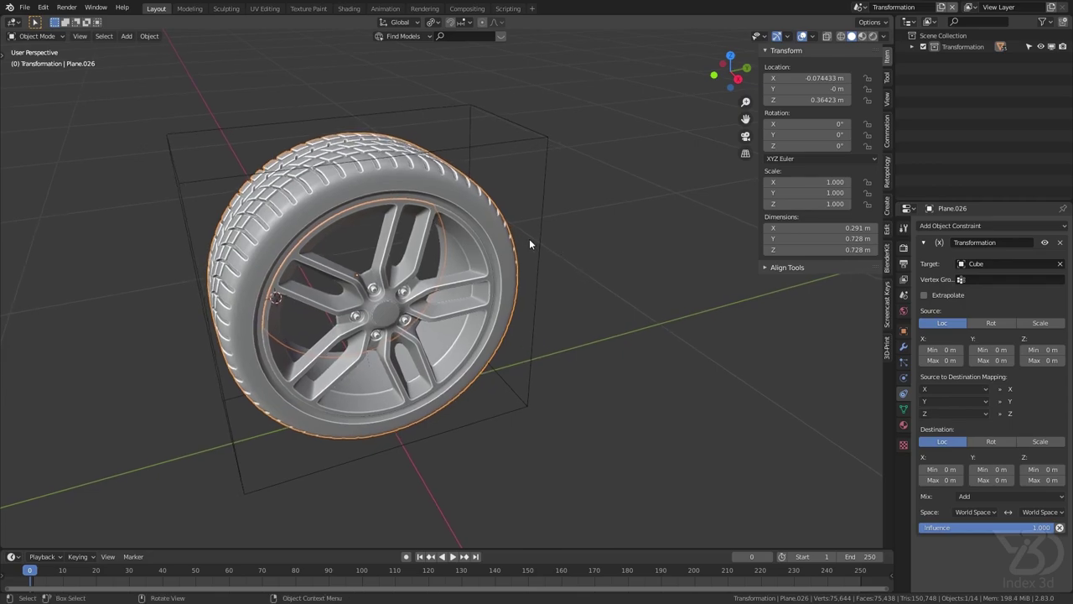
key("ctrl+s")
left_click(579, 259)
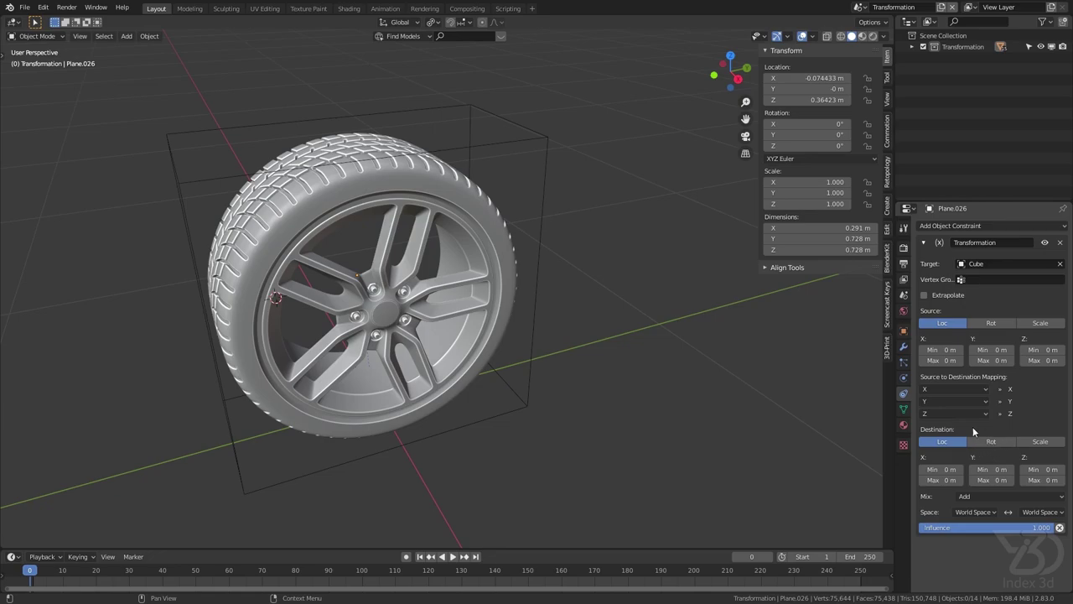
key("ctrl+s")
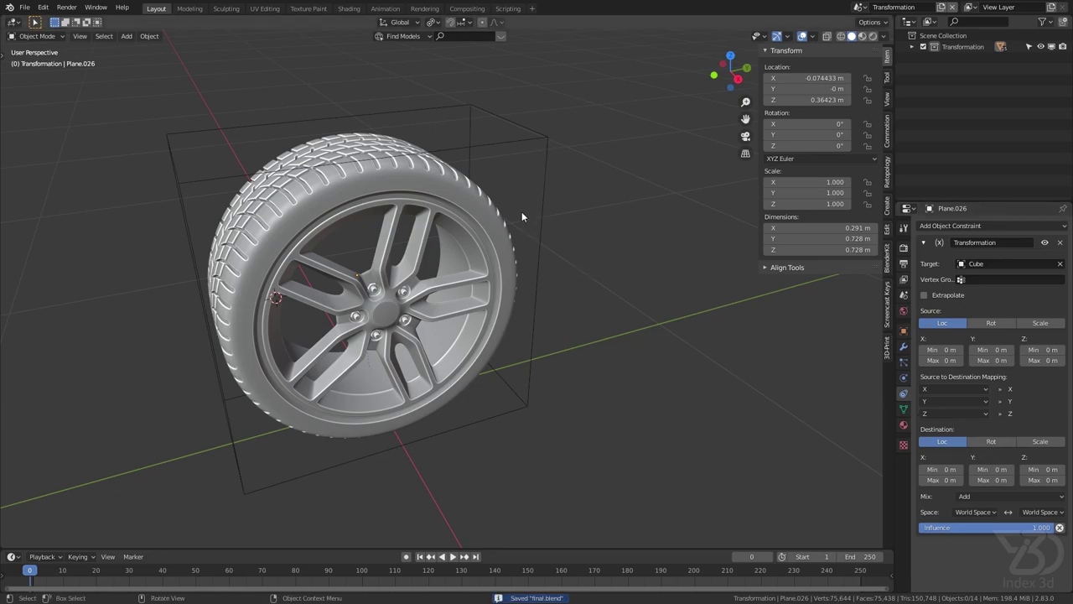
- Try moving the box that surrounds the wheel along the Y axis
left_click(543, 213)
middle_click_drag(539, 216, 572, 216)
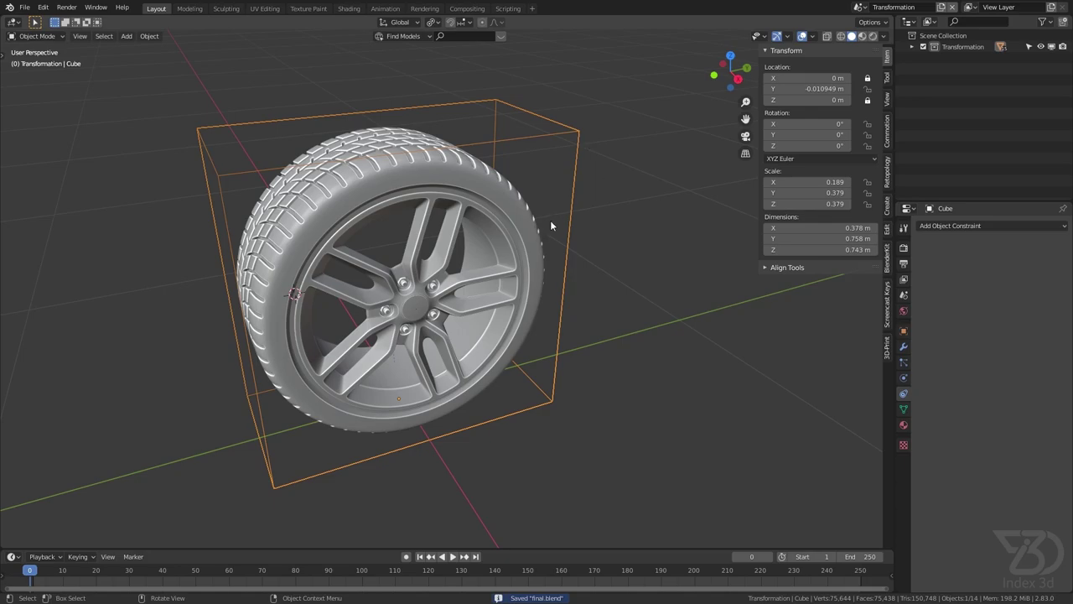
scroll(558, 207, "down", 3)
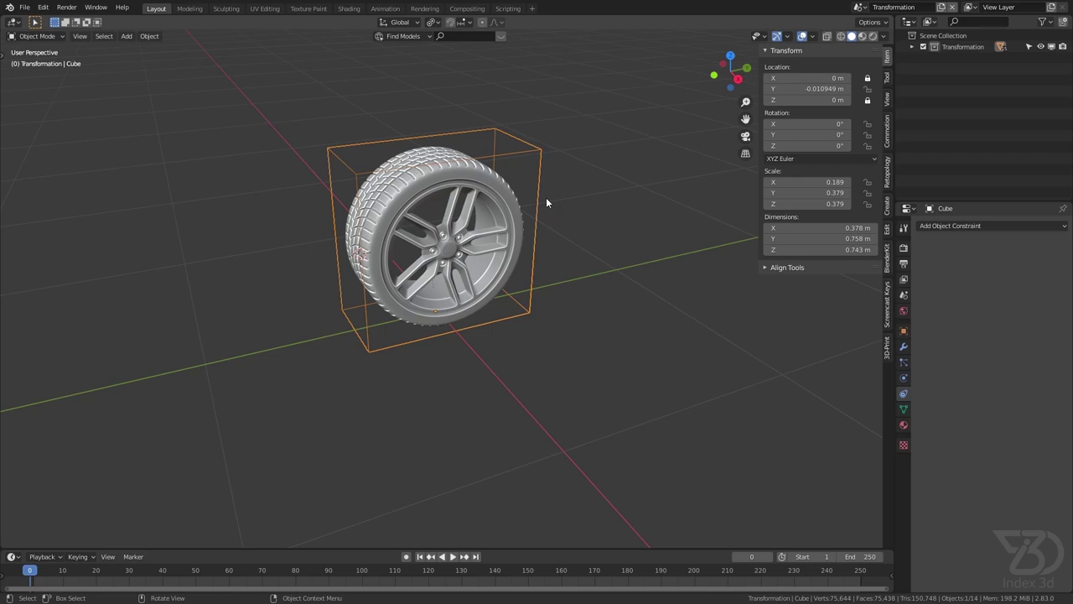
key("g")
key("y")
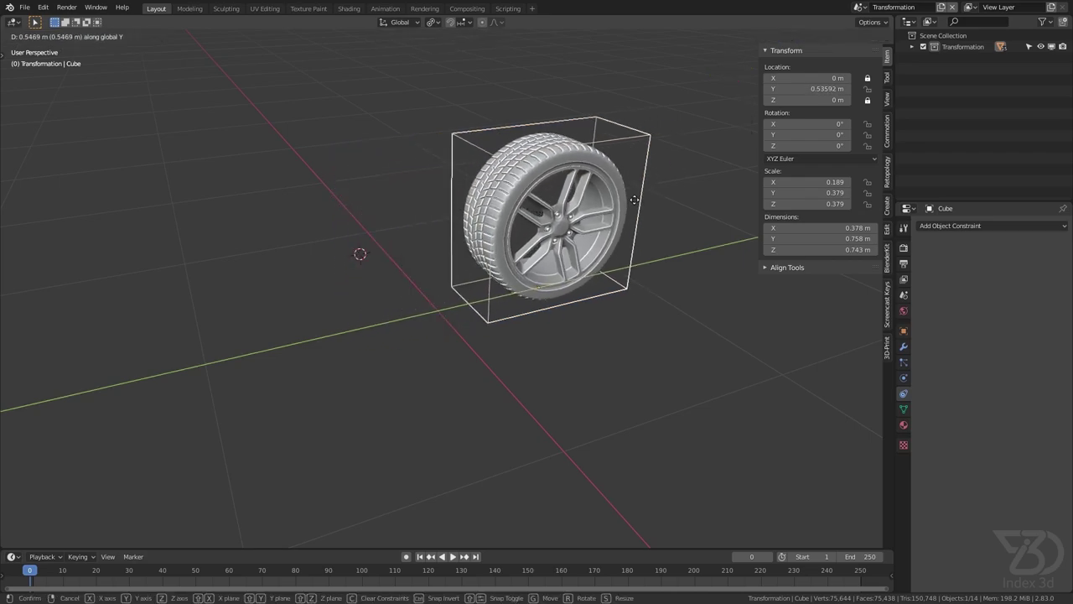
left_click(537, 214)
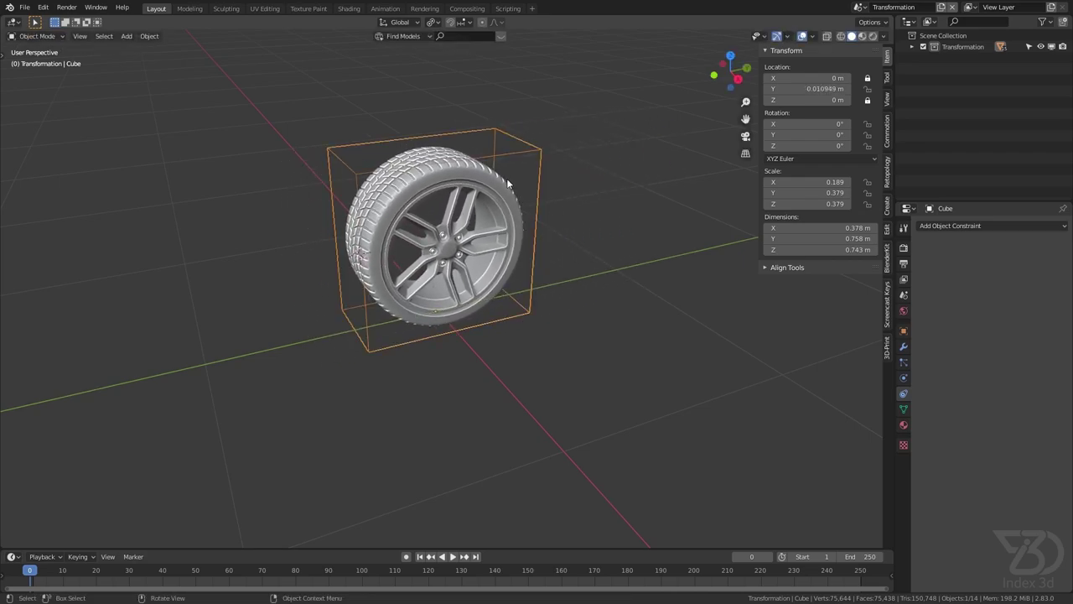
- Try a slight rotation of the wheel about X, undo it, and save the file
left_click(477, 176)
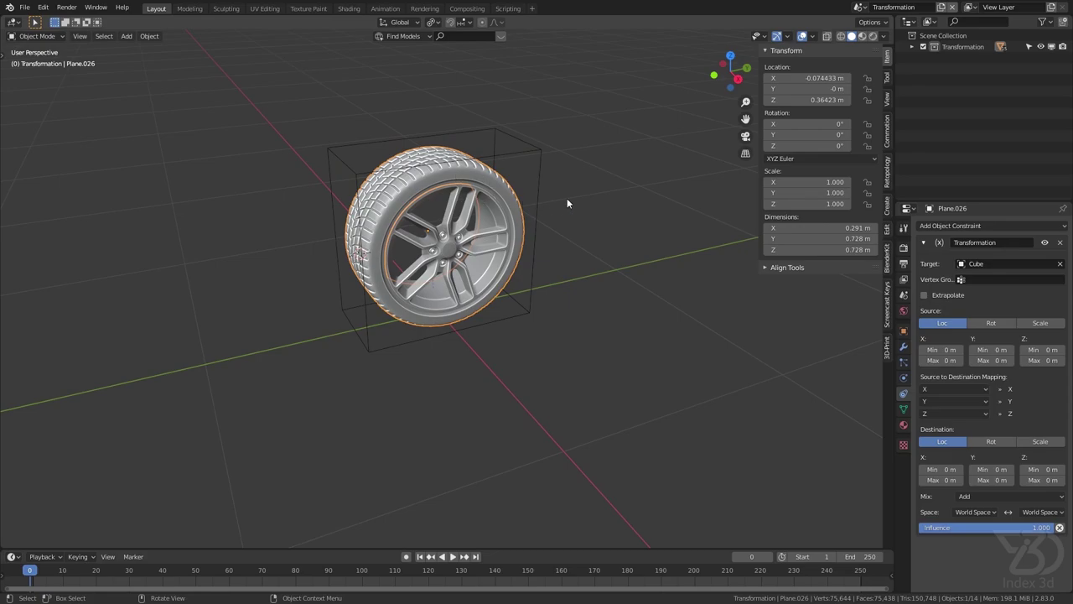
left_click_drag(809, 123, 796, 123)
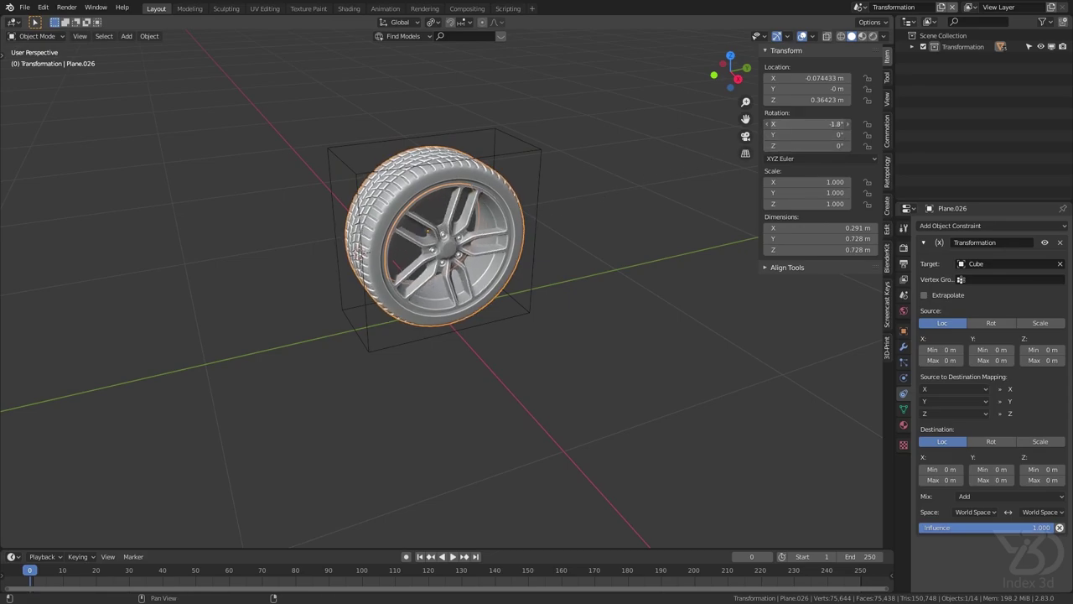
key("ctrl+z")
key("ctrl+s")
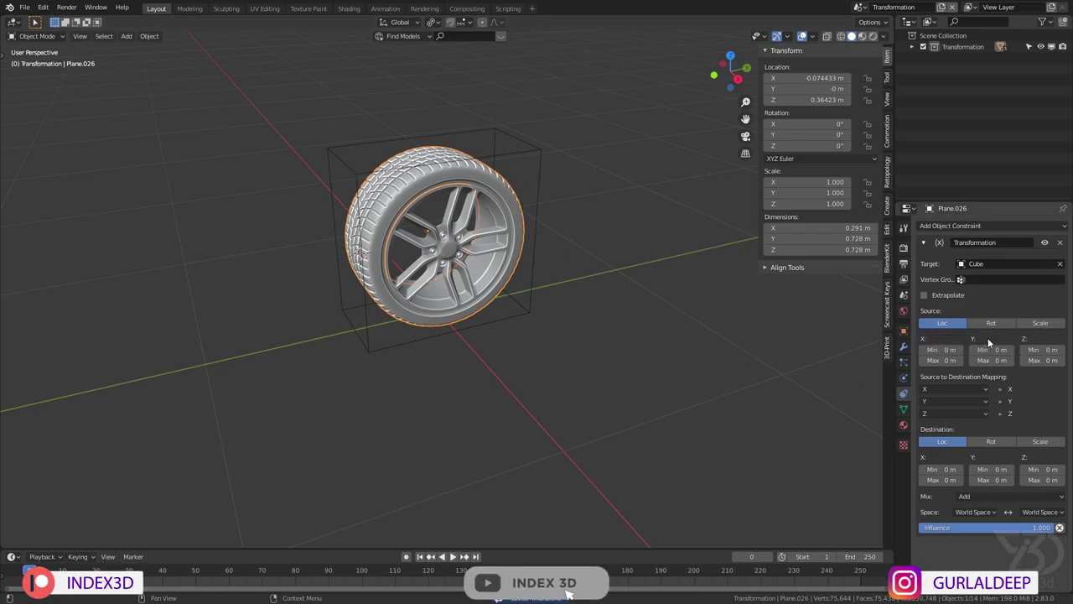
- Set the constraint's source Y location maximum to 5 m and its destination X rotation maximum to 360°, and save the file
left_click(994, 360)
key("Return")
left_click(994, 442)
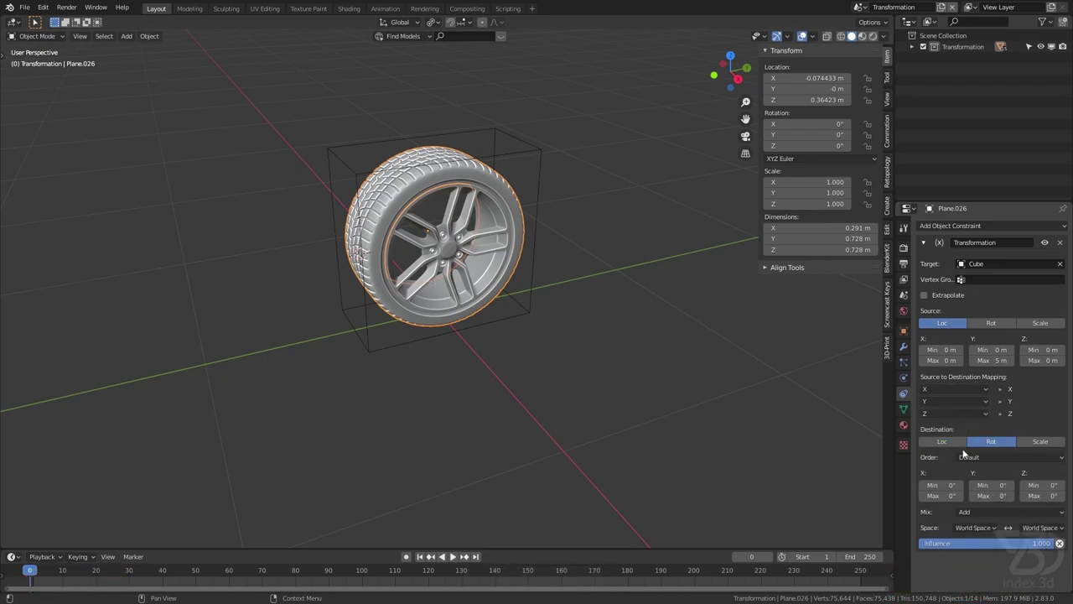
left_click(945, 496)
type("360")
key("Return")
key("ctrl+s")
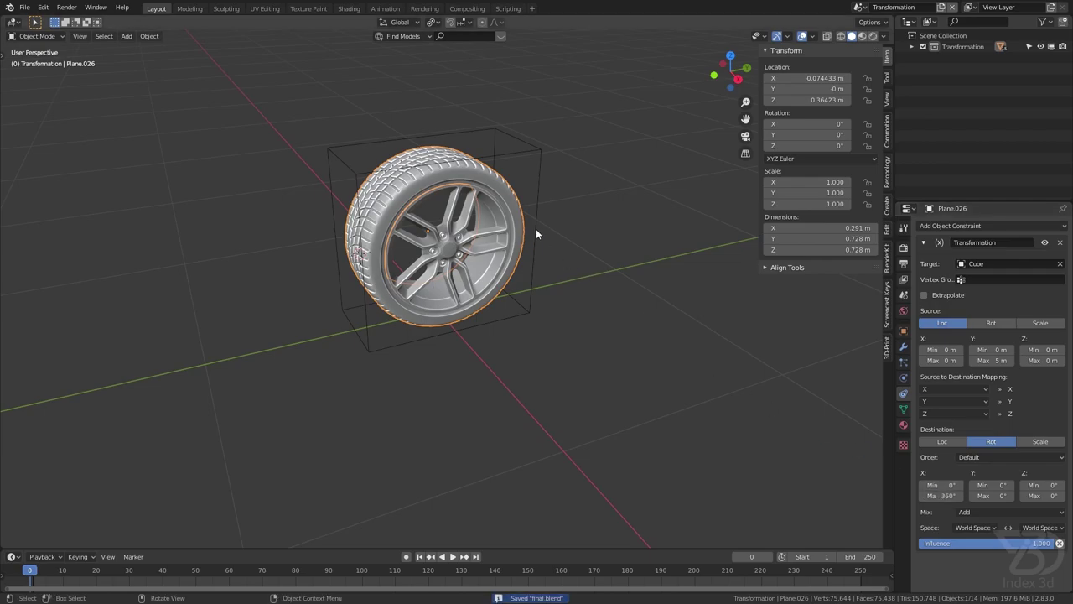
- Try moving the box to test whether the constrained wheel rotates with it
left_click(537, 231)
key("g")
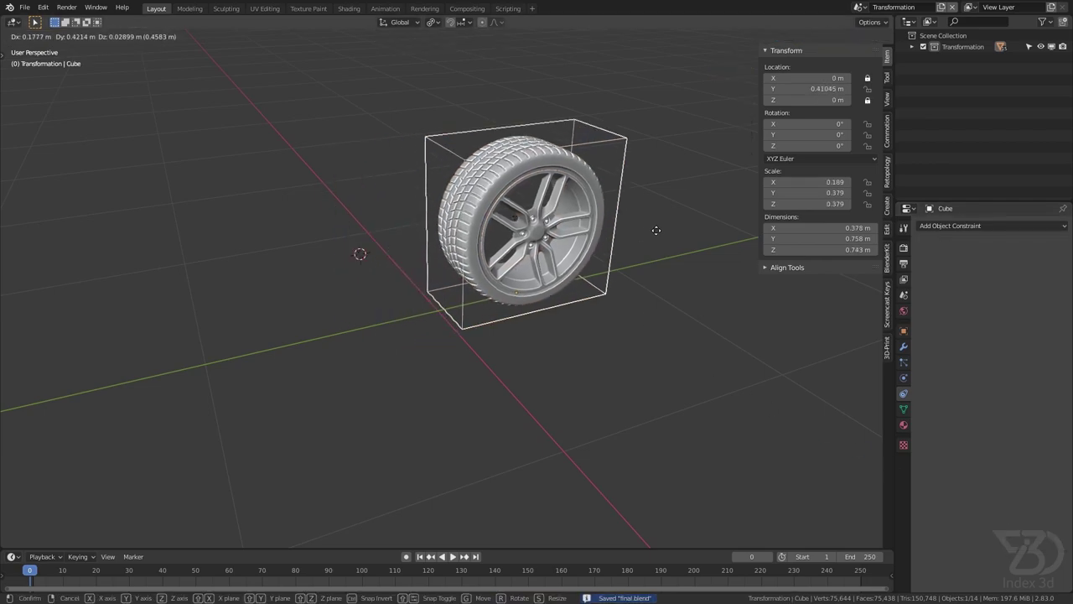
left_click(528, 258)
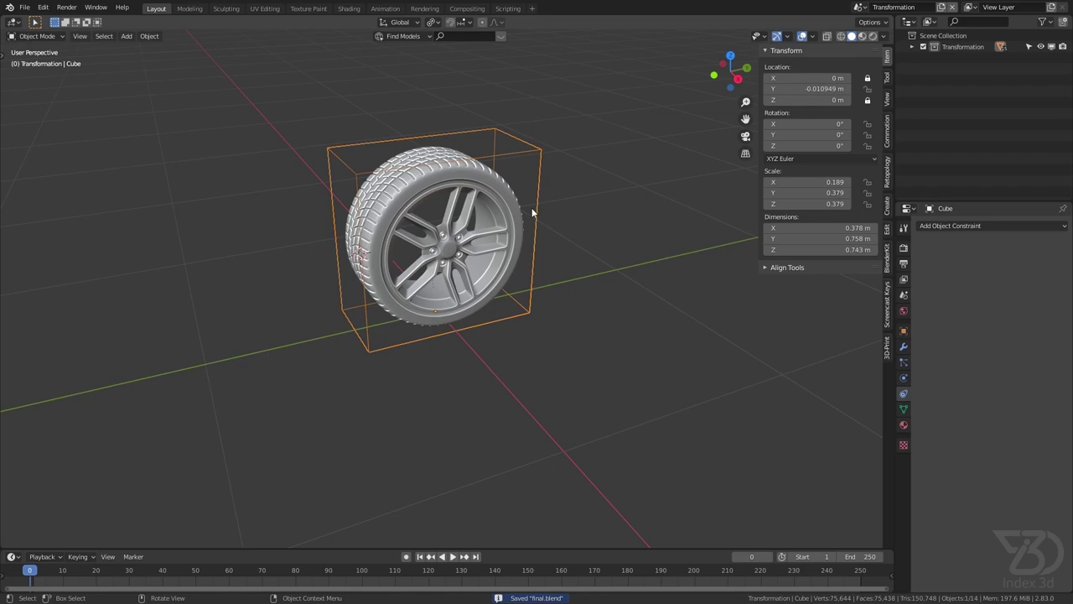
left_click(507, 200)
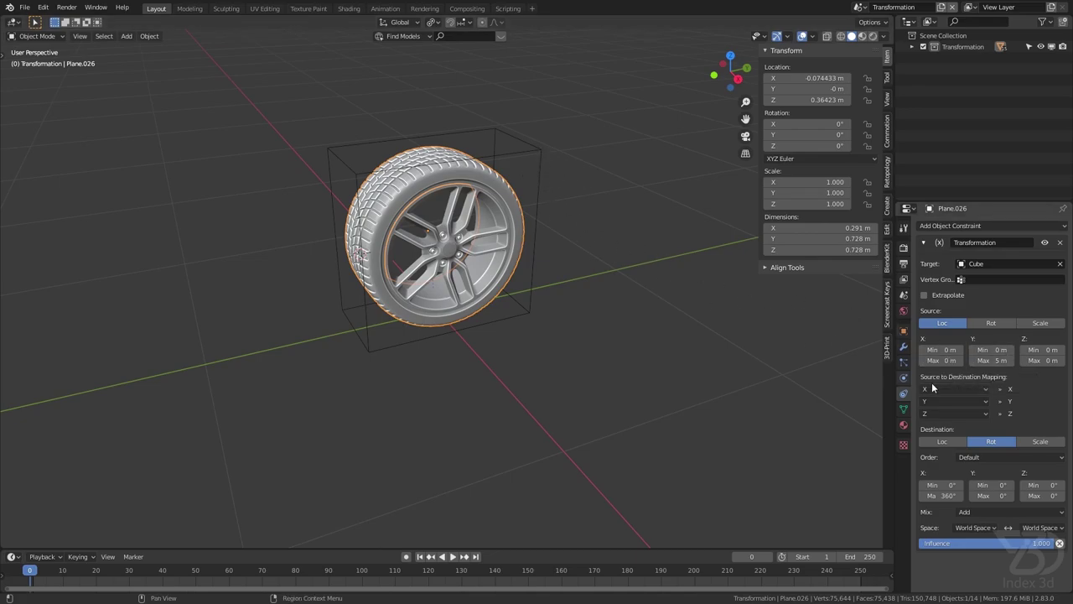
left_click(540, 192)
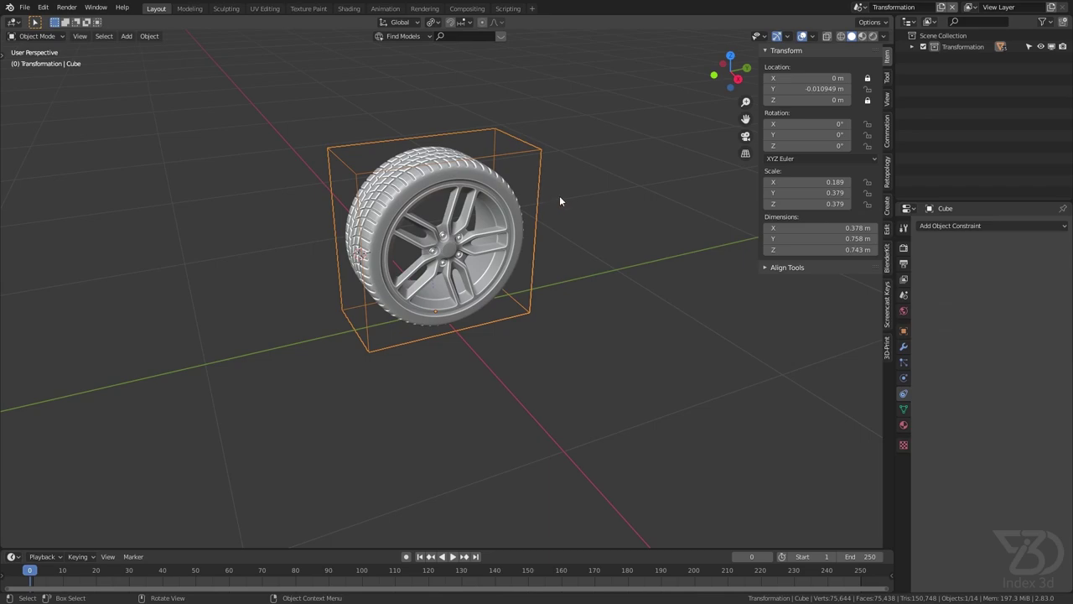
key("g")
key("Escape")
- Try rotating the wheel about its X axis and reset its X rotation to 0°
left_click(469, 180)
left_click_drag(792, 124, 808, 124)
left_click(808, 124)
type("0")
key("Return")
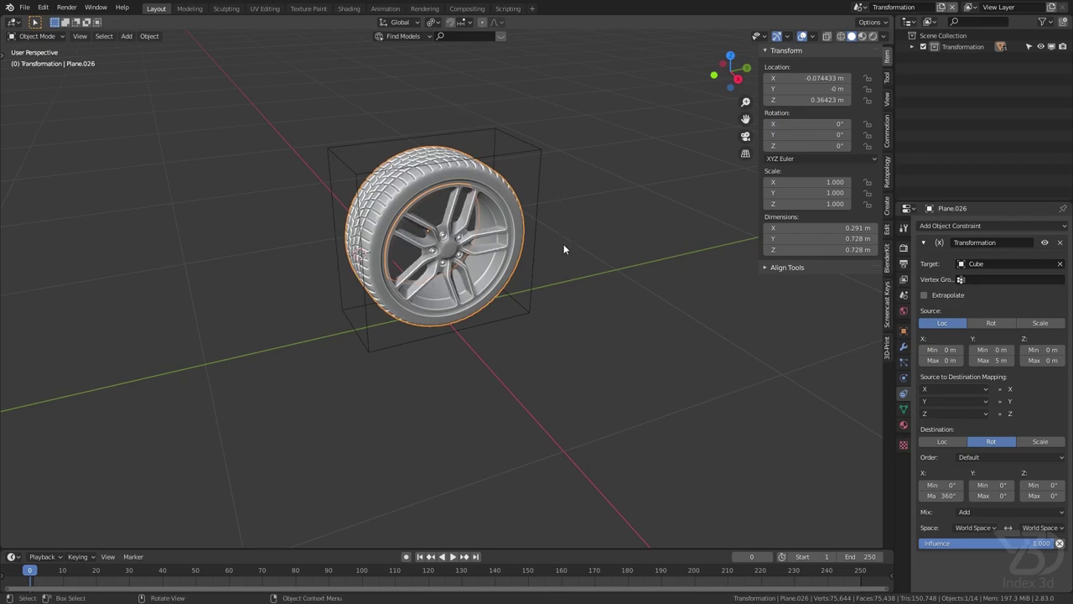
- Map the wheel constraint's X rotation from the source's Y axis and test it by moving the box
left_click(957, 389)
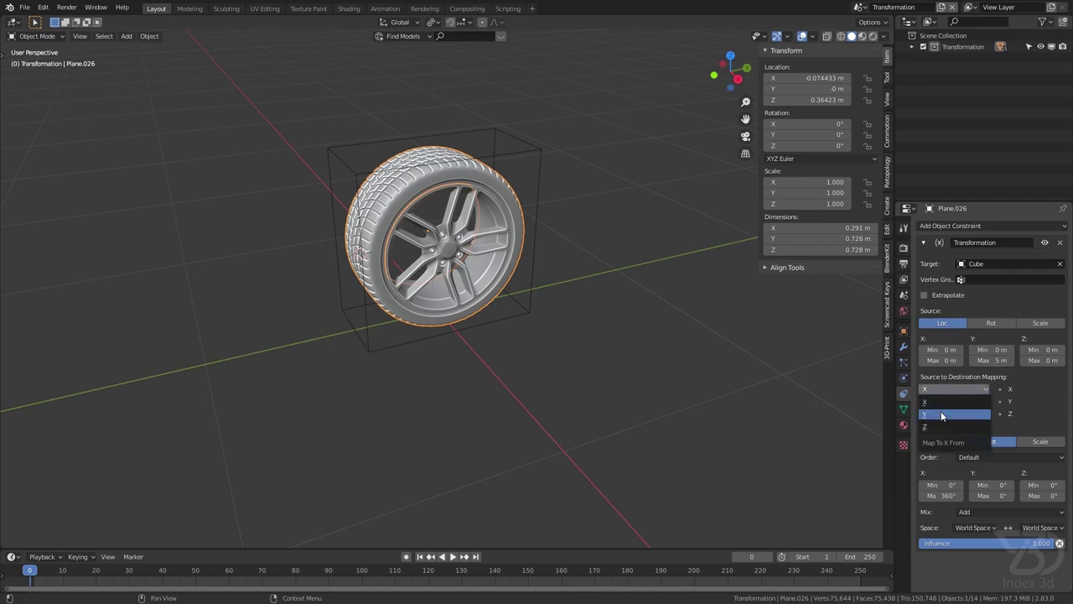
left_click(983, 402)
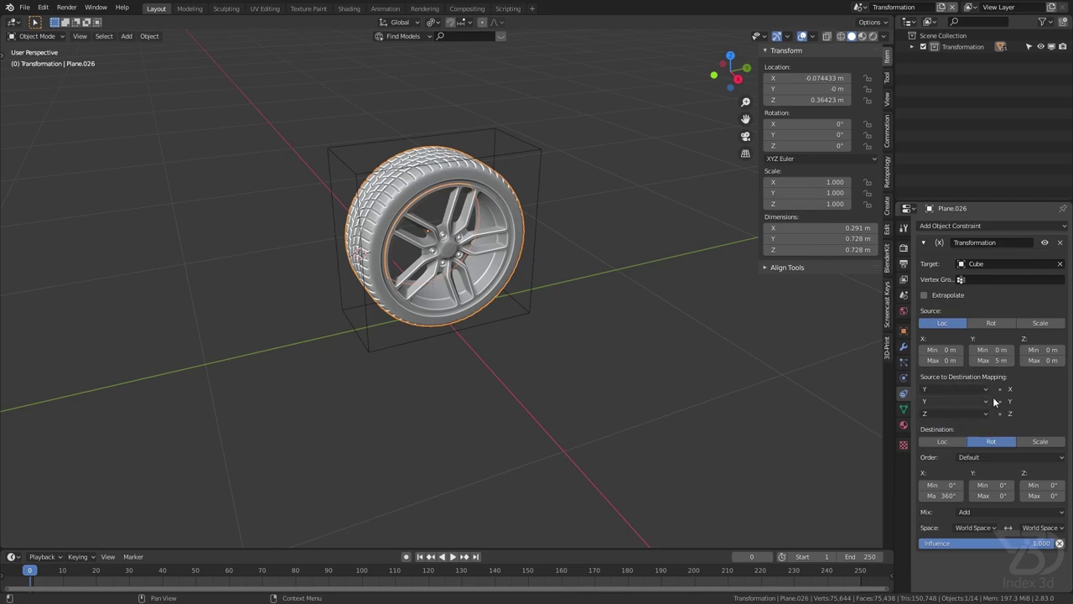
left_click(537, 193)
key("g")
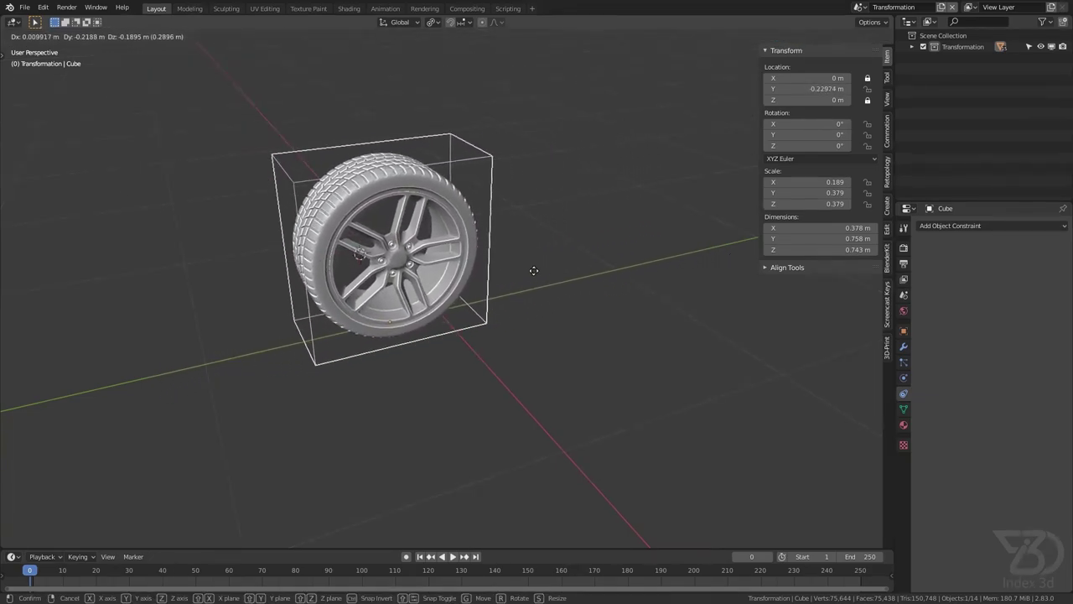
left_click(629, 317)
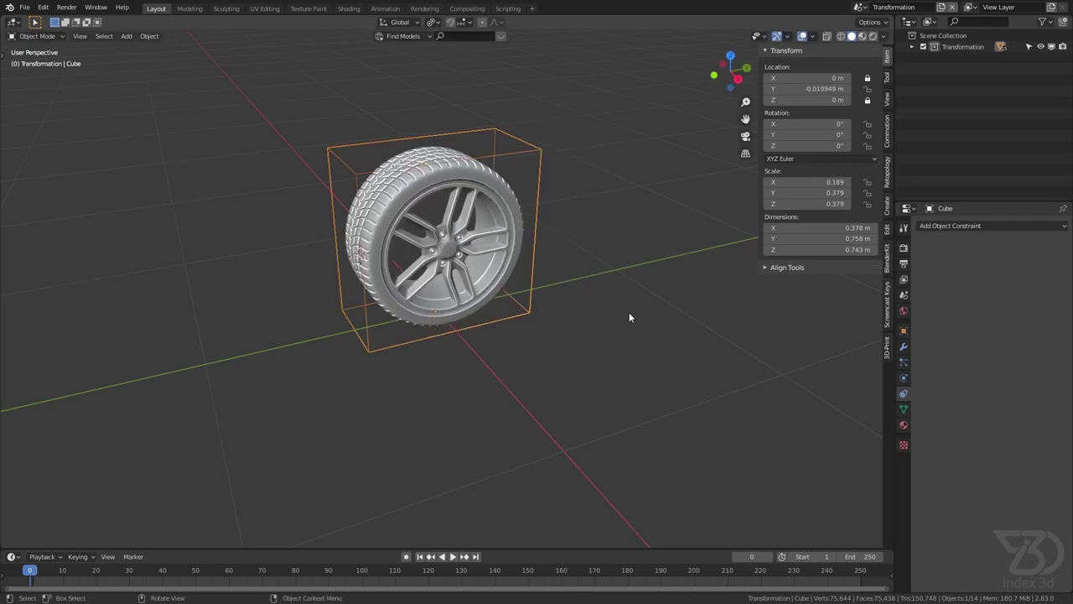
- Set the wheel constraint's destination X rotation maximum to -360°
left_click(506, 186)
double_click(930, 494)
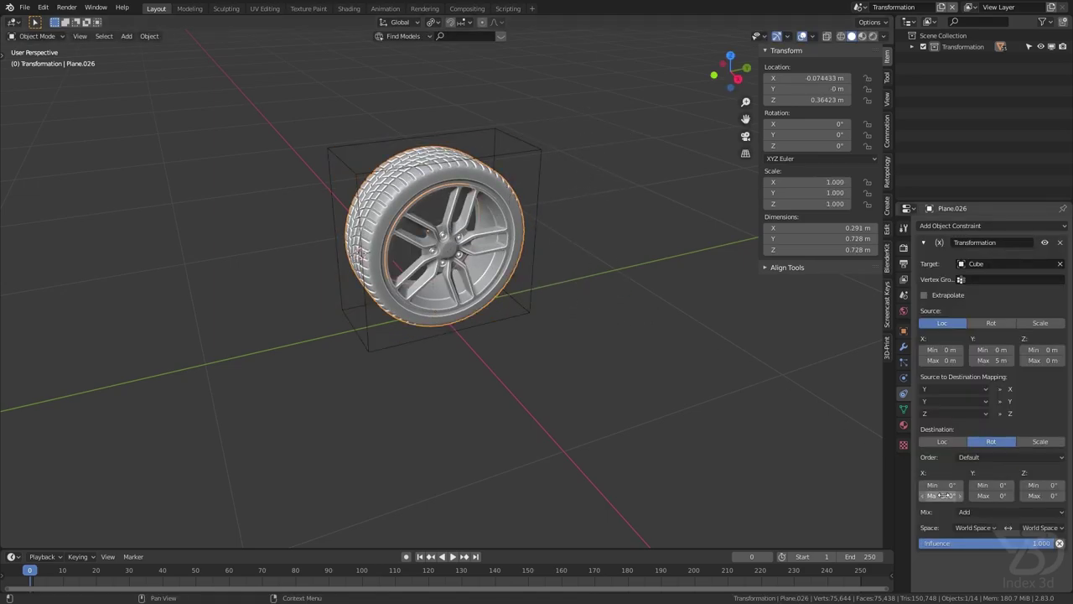
type("360")
key("Return")
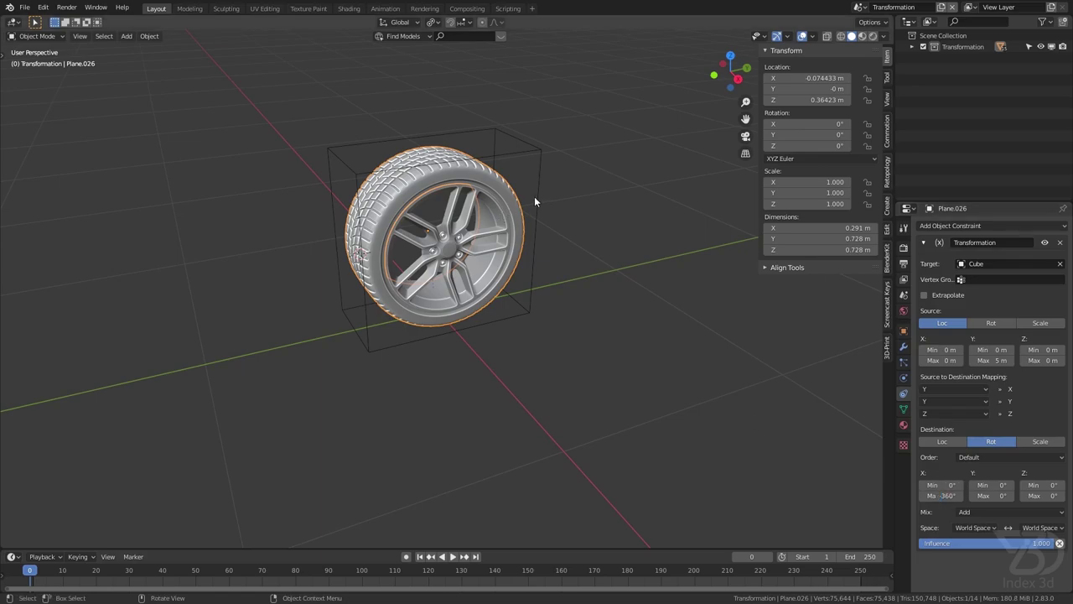
- Move the box along the Y axis to about 3.42 m to test the wheel's rolling direction
left_click(536, 197)
scroll(575, 226, "down", 3)
key("g")
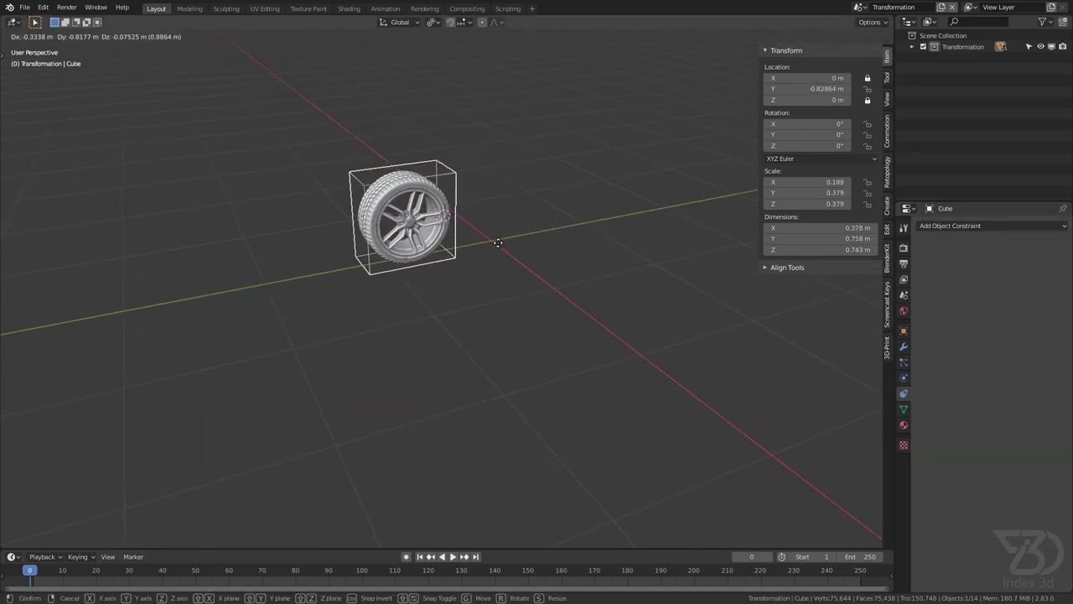
left_click(125, 214)
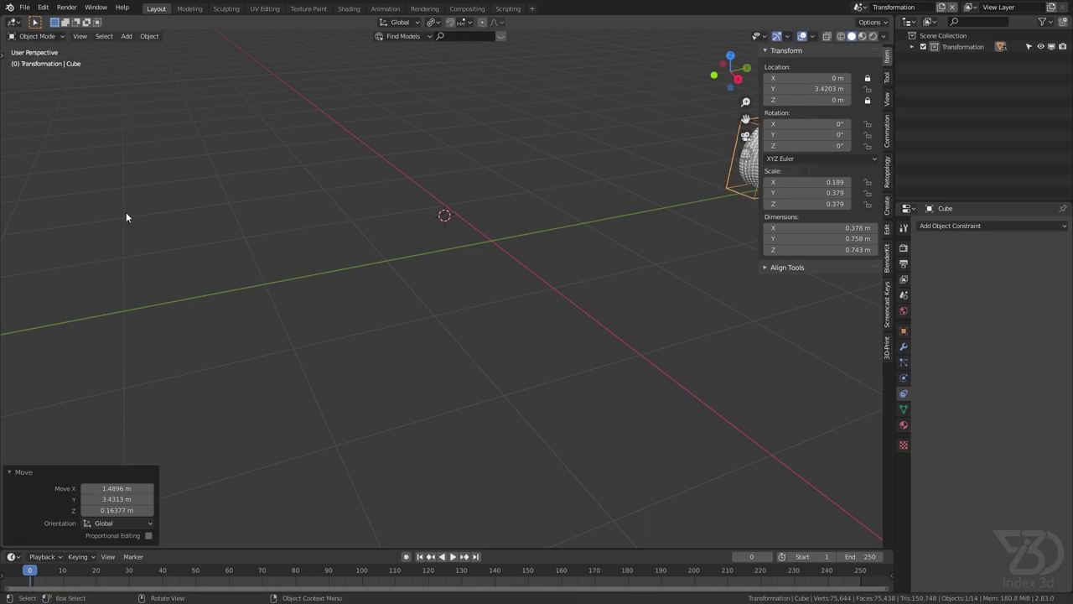
middle_click_drag(126, 214, 16, 297)
key("g")
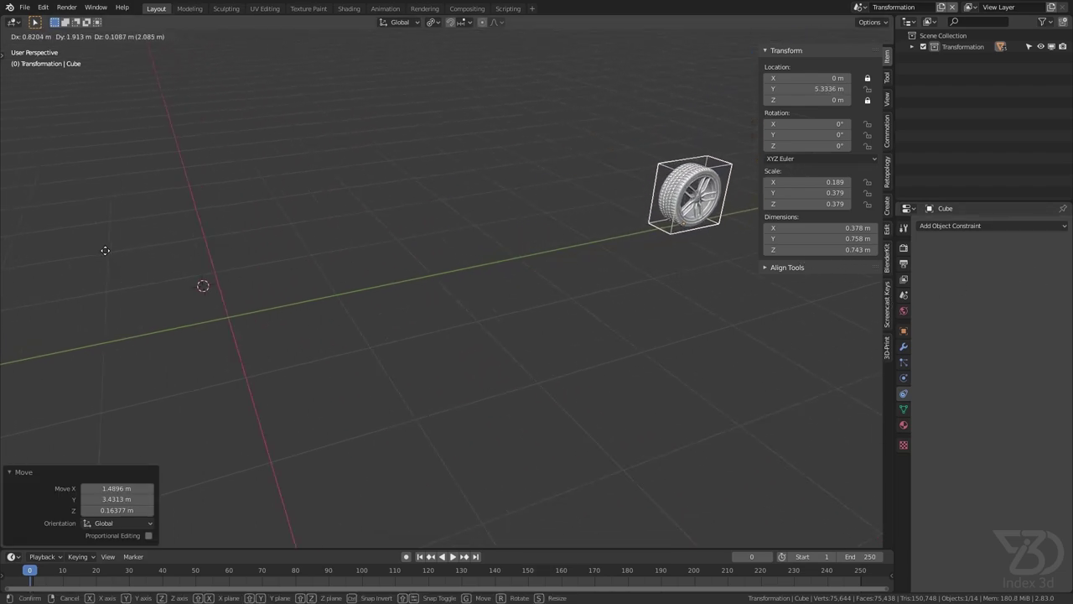
right_click(445, 317)
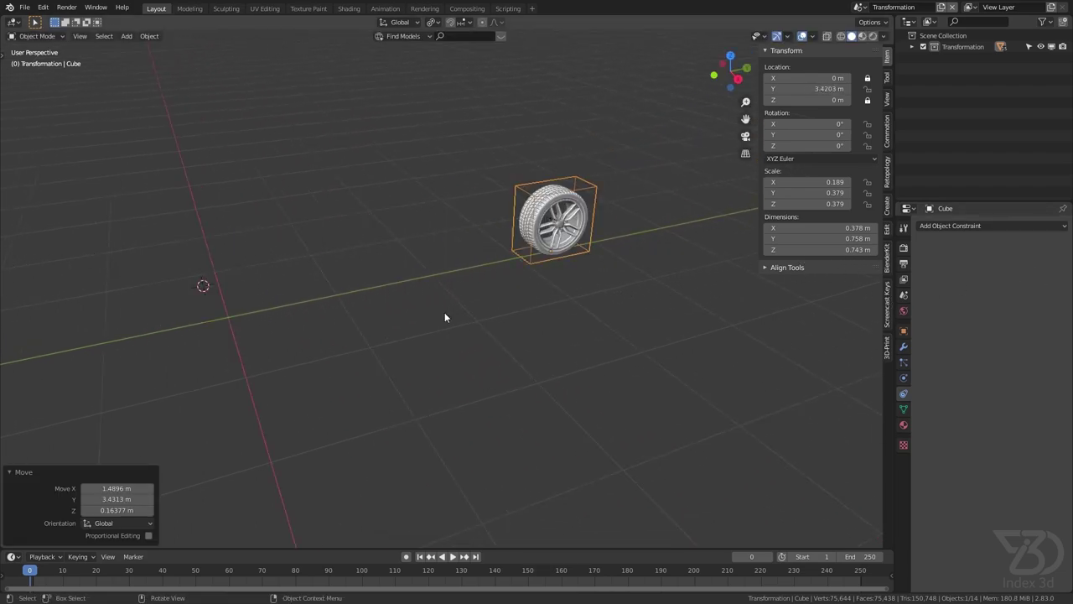
- Move the box back along the Y axis to about -0.10 m, watching the wheel roll in reverse
key("g")
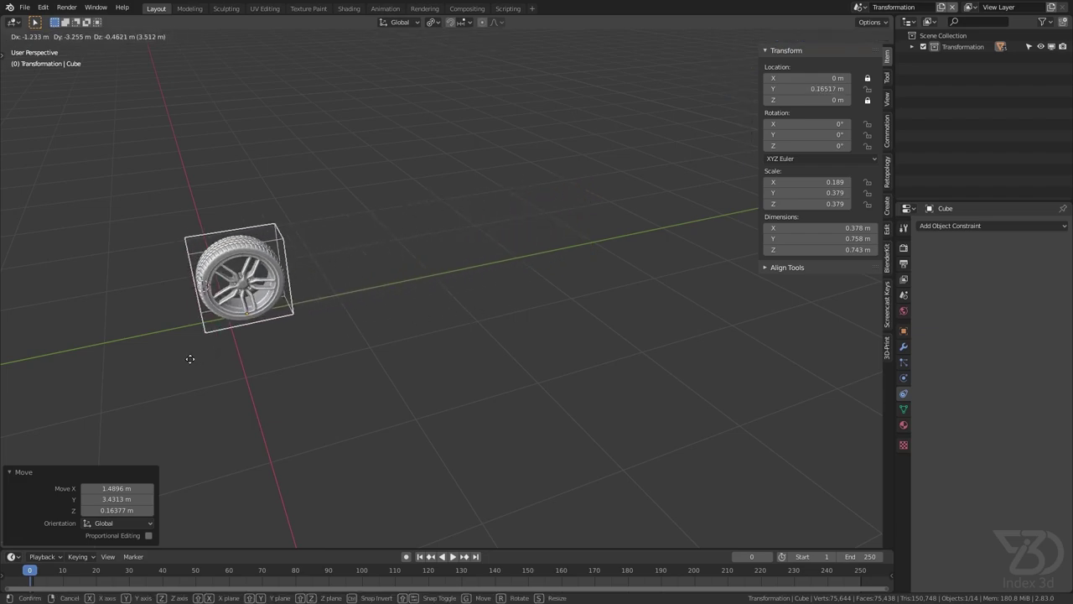
left_click(167, 358)
middle_click_drag(333, 280, 291, 327, "shift")
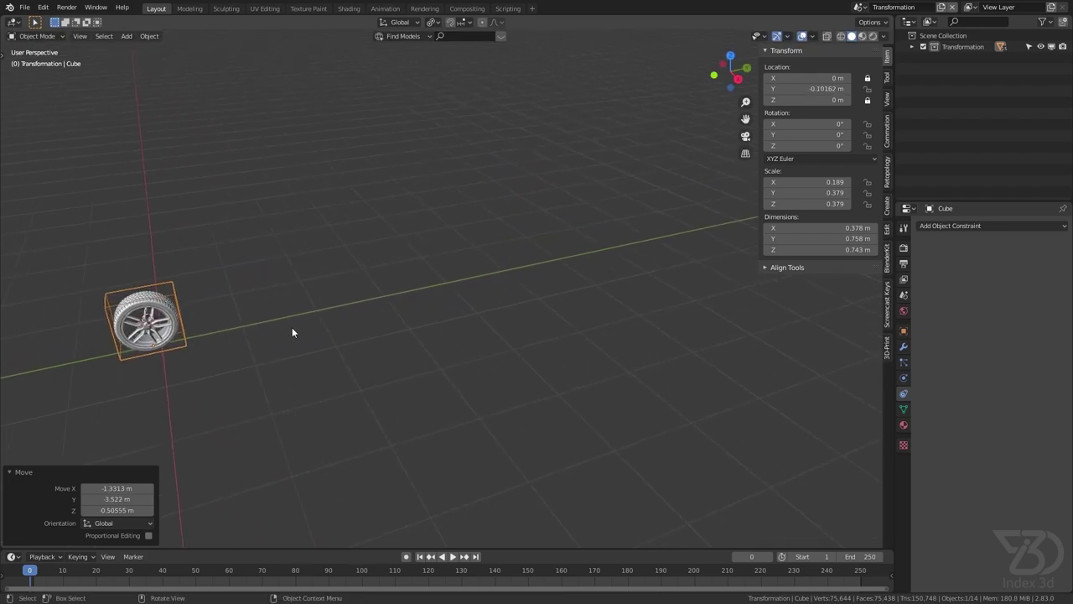
- Test the wheel's rolling beyond the source range by moving the box about 6.16 m along Y, then cancel the move
key("g")
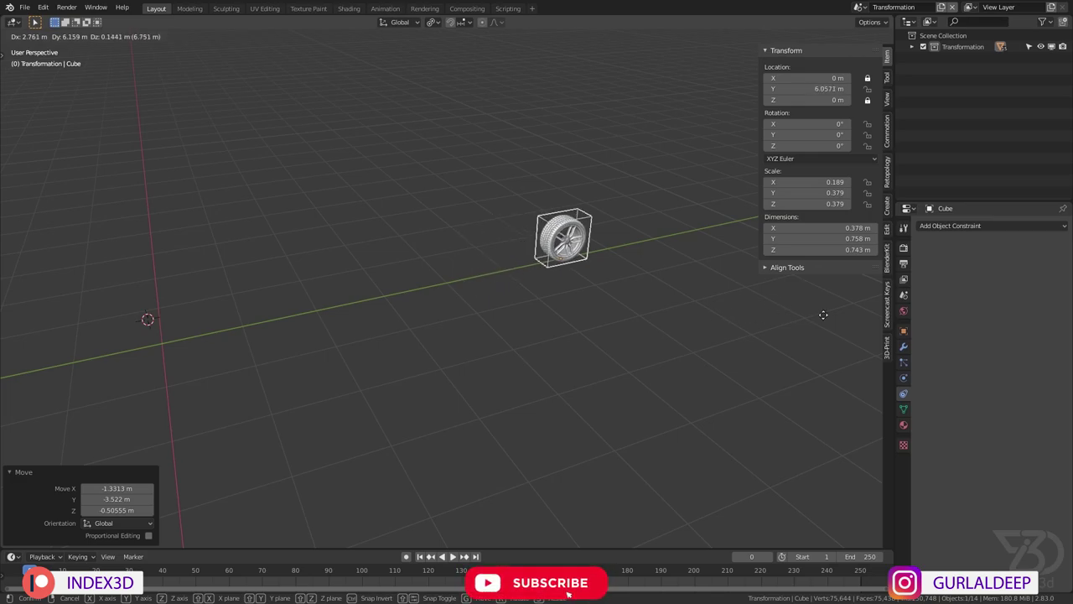
right_click(747, 330)
middle_click_drag(284, 328, 397, 303)
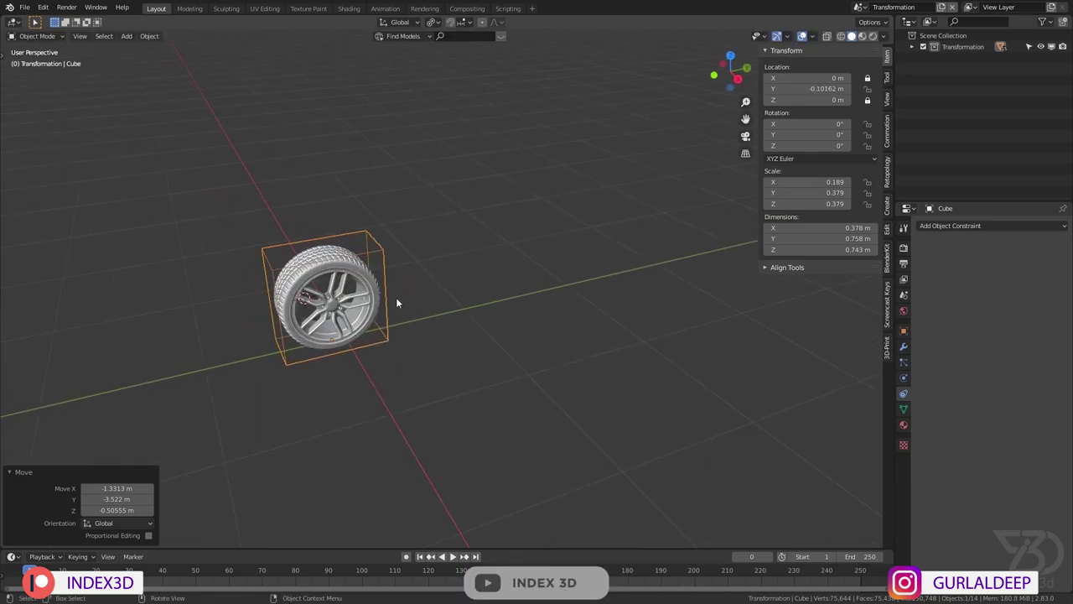
- Enable Extrapolate on the wheel's Transformation constraint
left_click(376, 289)
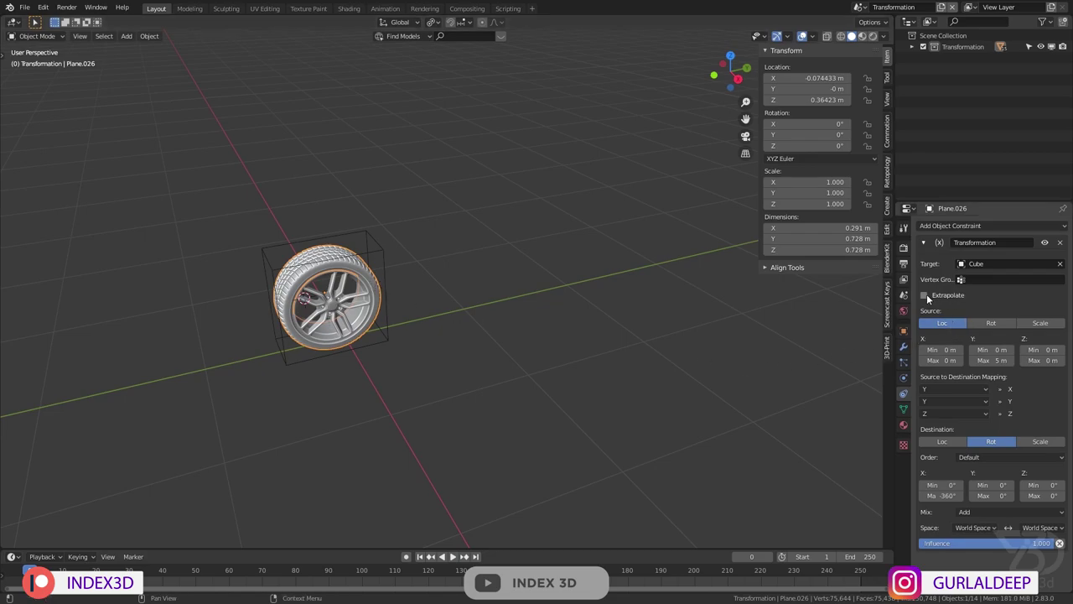
left_click(925, 295)
scroll(436, 278, "down", 3)
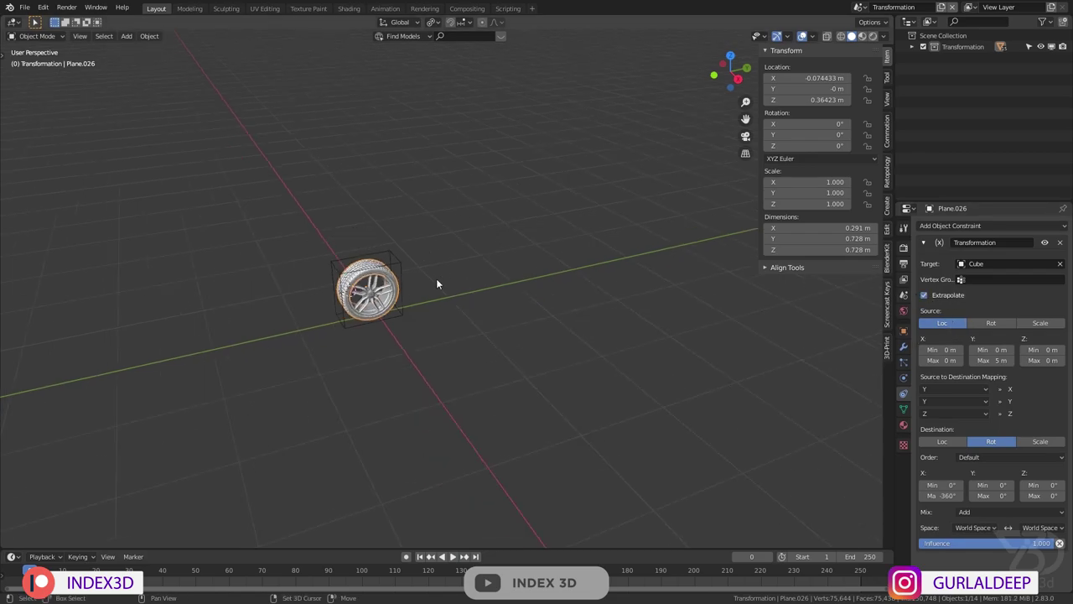
- Test the extrapolated rolling by moving the box along the Y axis without keeping the new position
middle_click_drag(436, 278, 399, 272)
scroll(399, 272, "down", 2)
key("g")
right_click(395, 267)
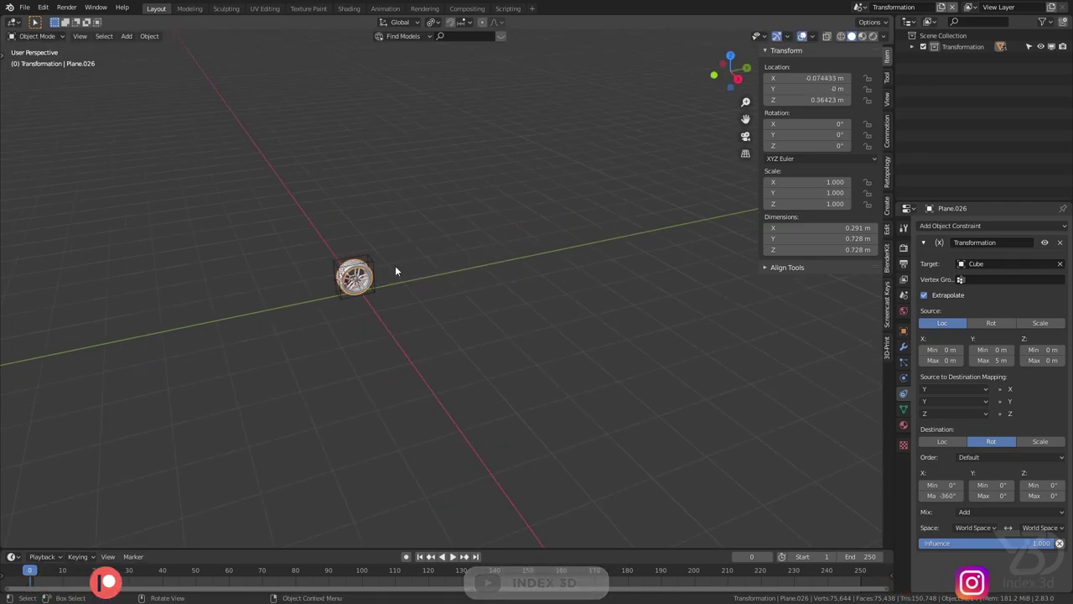
left_click(376, 258)
key("g")
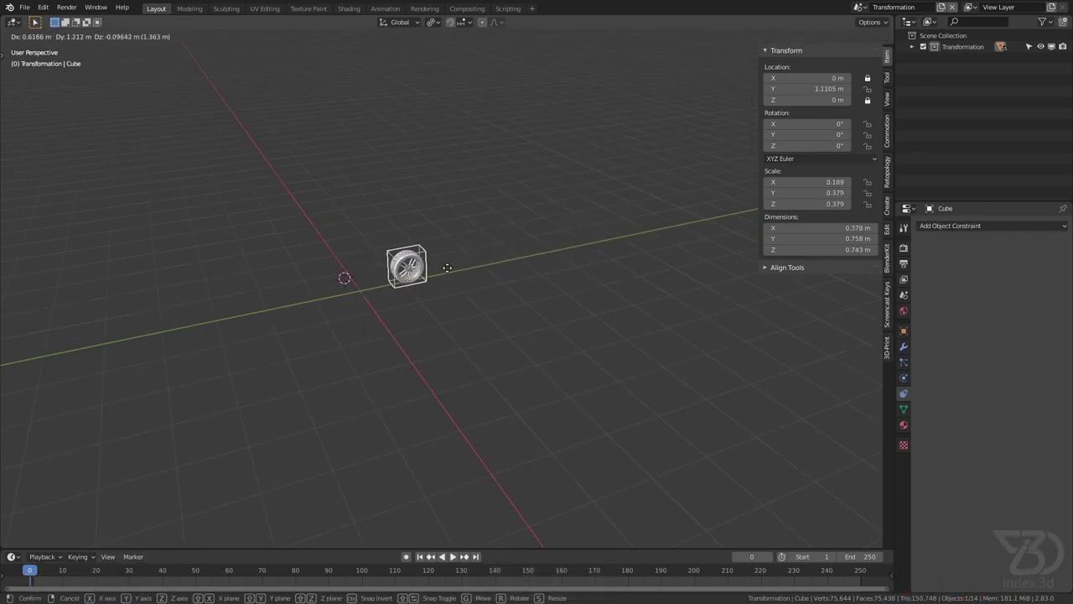
left_click(355, 276)
- Switch to the Right orthographic view and save the file
scroll(356, 273, "up", 3)
key("KP_1")
key("KP_3")
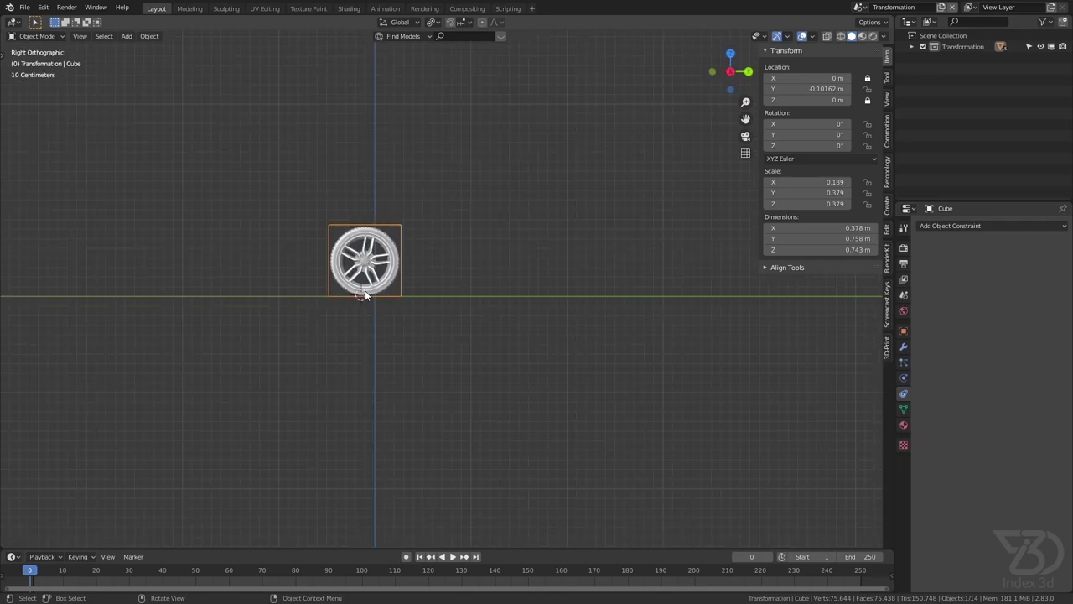
key("ctrl+s")
scroll(488, 301, "up", 3)
scroll(488, 297, "down", 5)
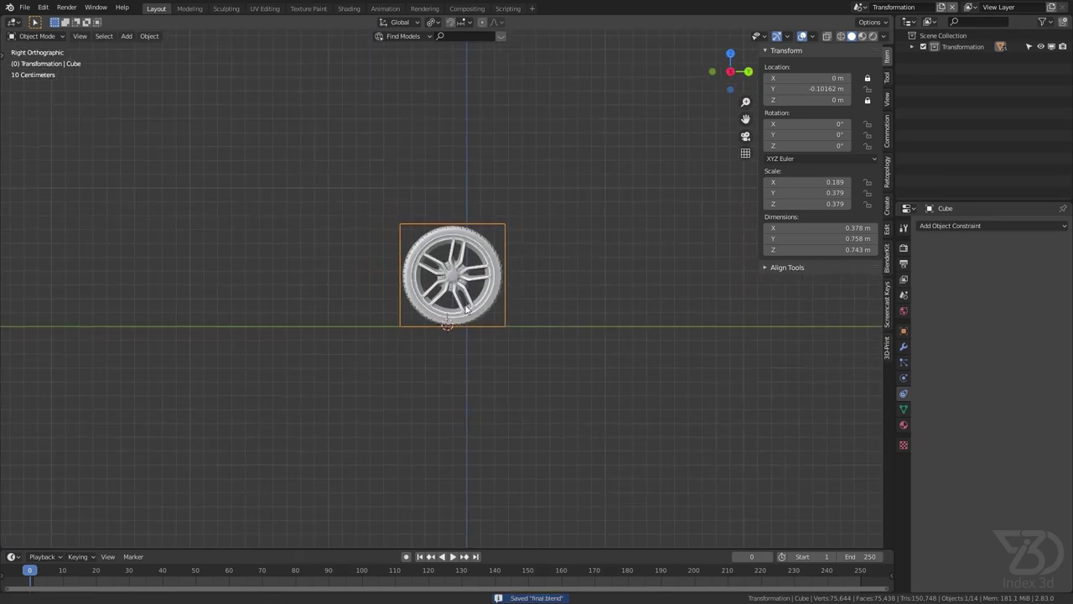
- Check the wheel's rolling from the side by moving the box along negative Y without keeping the new position
scroll(471, 319, "up", 2)
key("g")
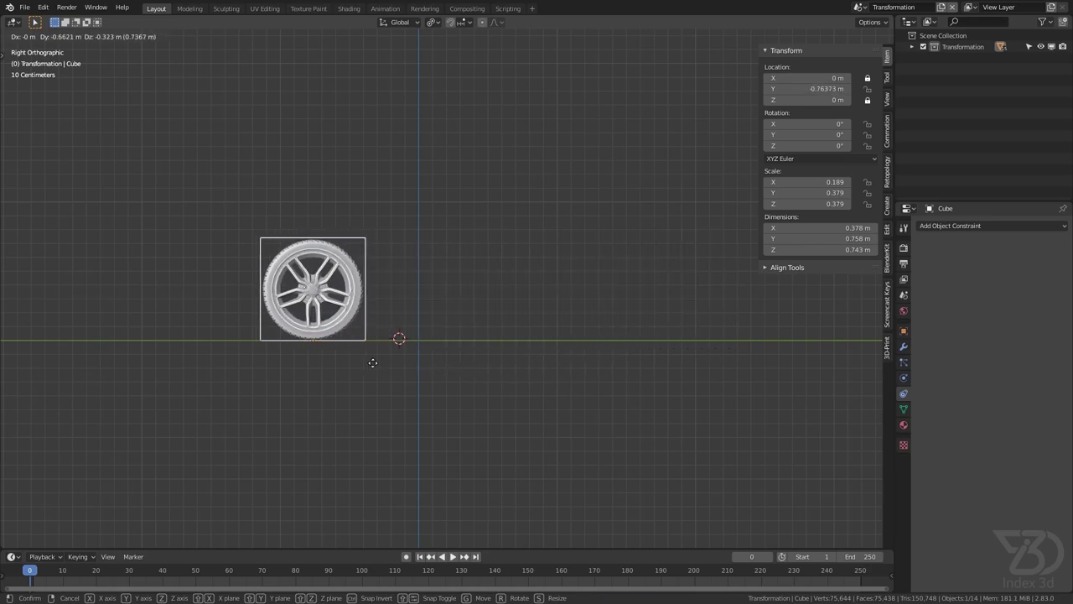
left_click(479, 381)
- Return to a perspective view close to the wheel and save the file
middle_click_drag(430, 332, 462, 350)
scroll(422, 333, "up", 3)
key("ctrl+s")
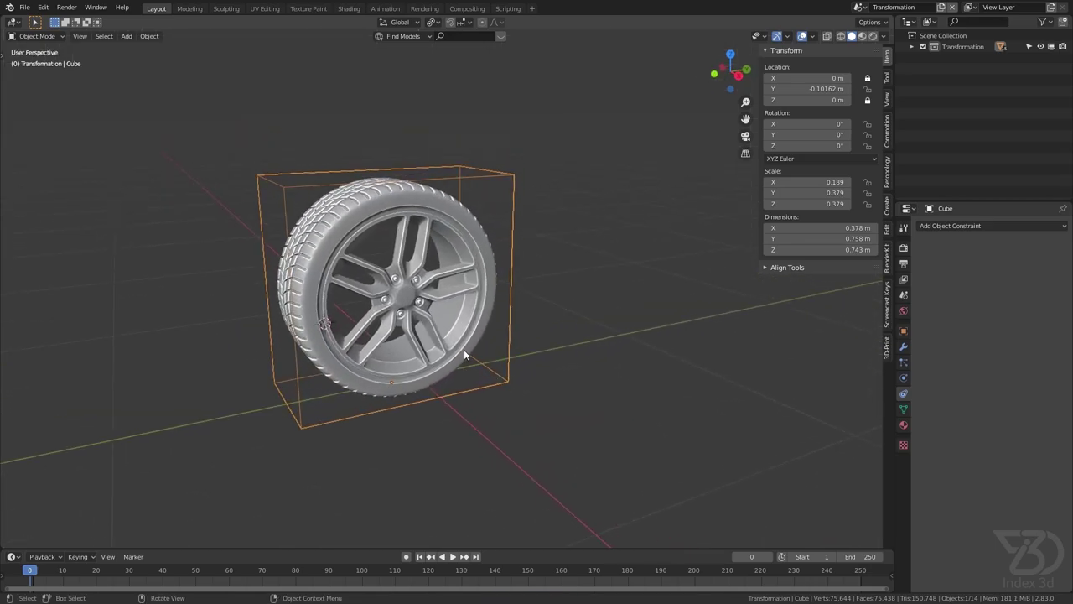
key("ctrl+s")
middle_click_drag(445, 294, 445, 285, "shift")
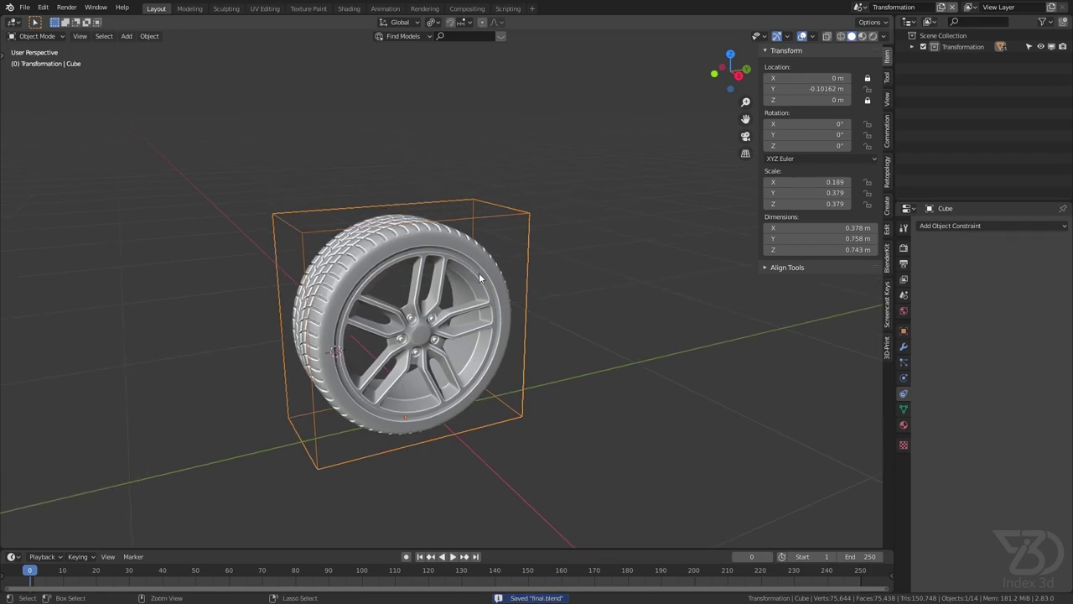
- Select the wheel inside the box to view its dimensions and constraint settings
middle_click_drag(567, 265, 503, 243)
scroll(451, 225, "up", 2)
left_click(389, 199)
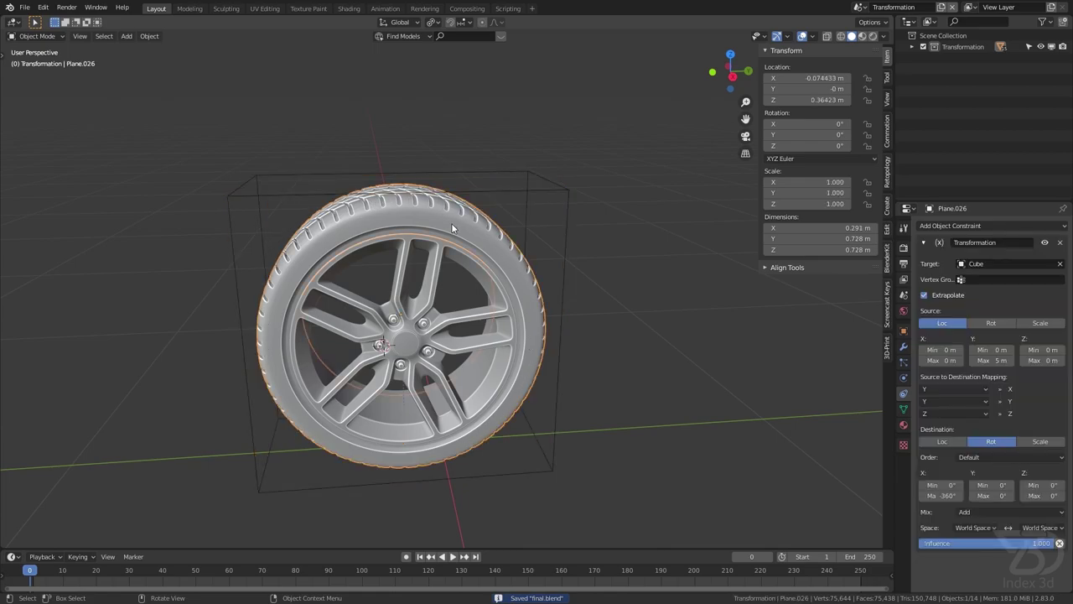
middle_click_drag(453, 228, 426, 191, "shift")
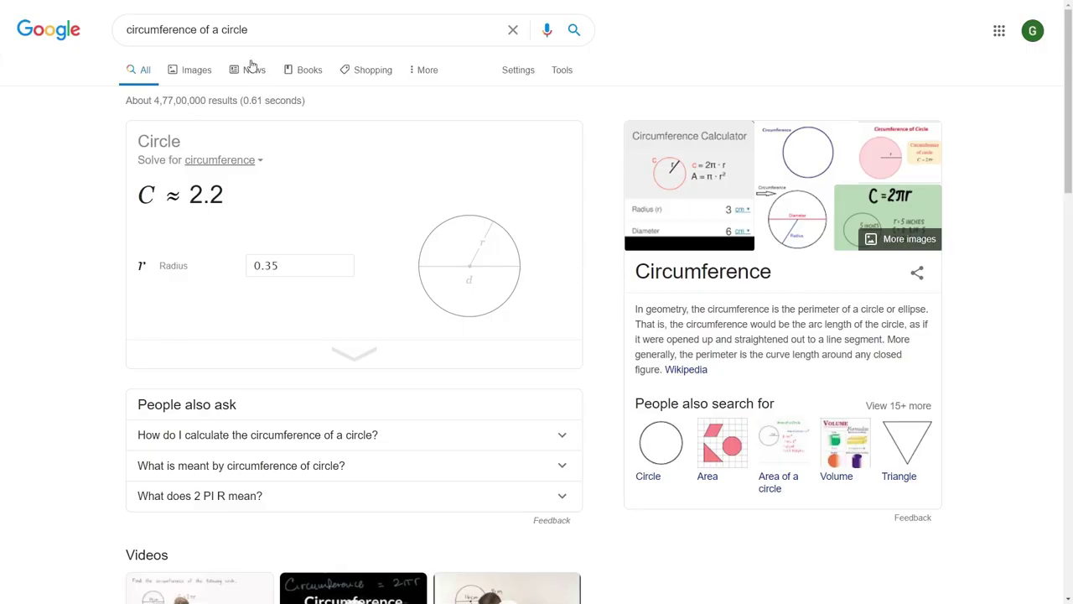
- In the browser, examine the "circumference of a circle" search and the radius field of its calculator
left_click(265, 29)
left_click(47, 153)
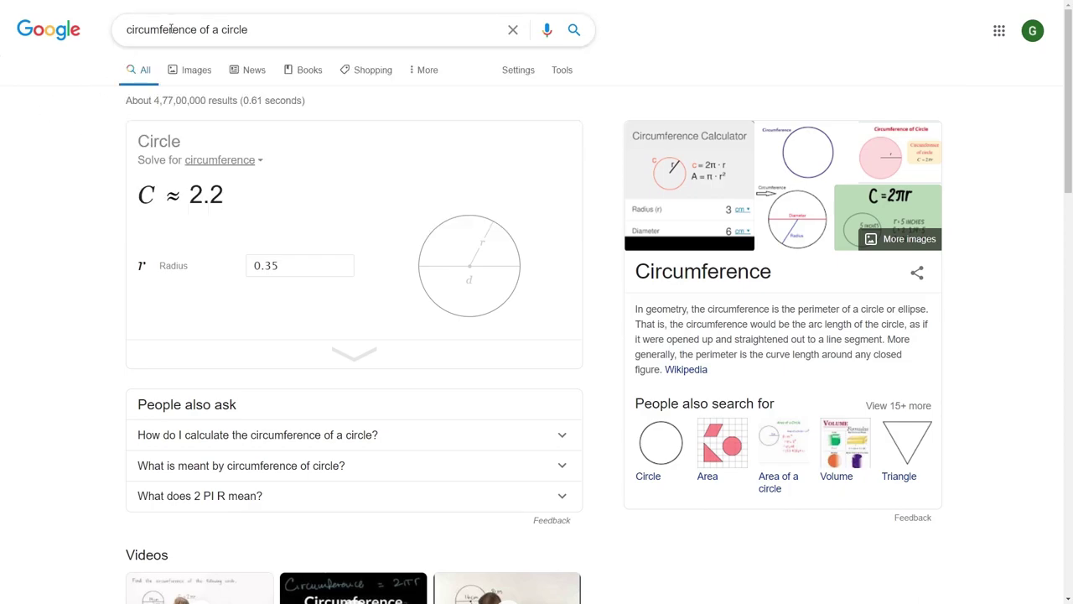
left_click_drag(250, 30, 121, 34)
left_click(201, 31)
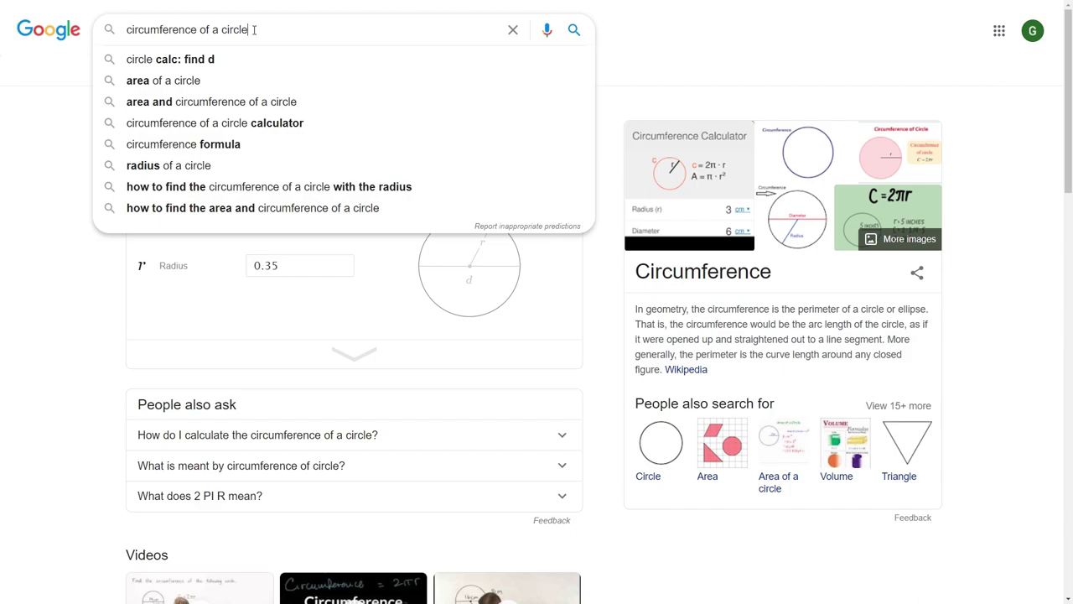
left_click(34, 285)
double_click(162, 266)
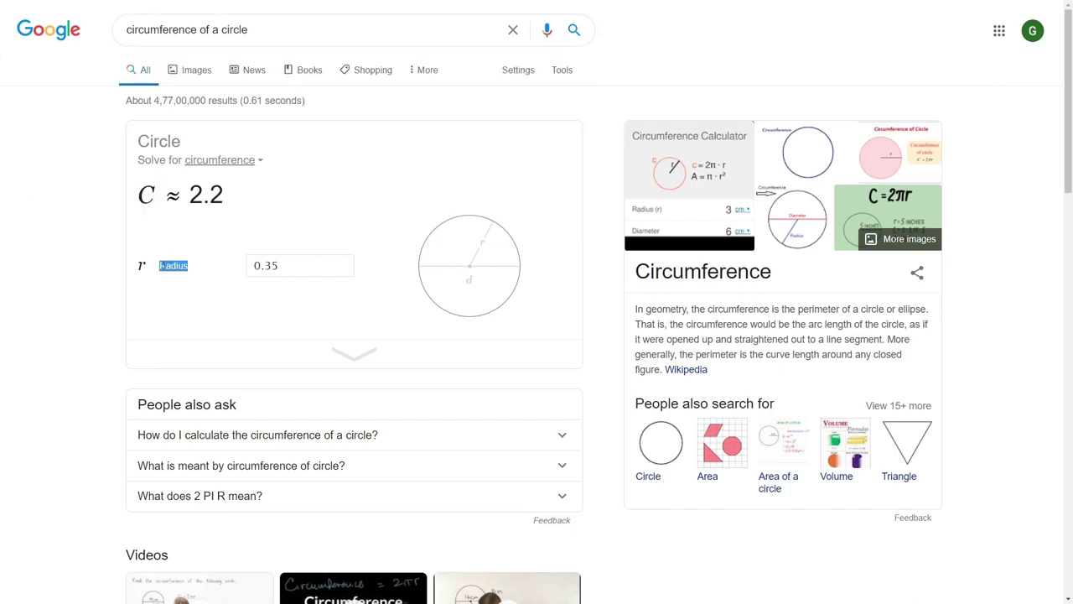
left_click(198, 261)
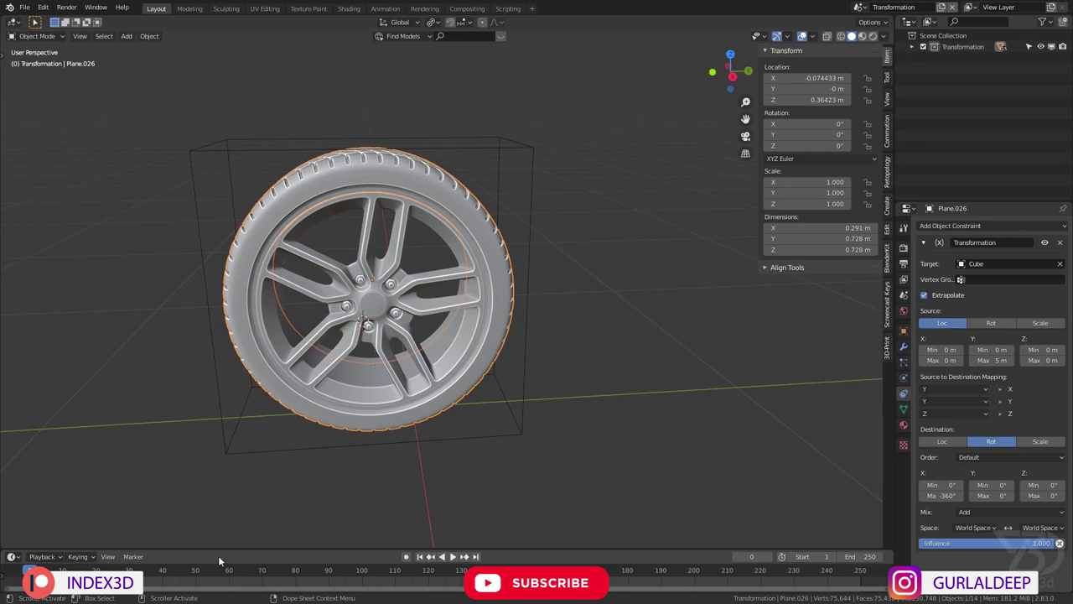
- Divide the wheel's Y dimension by 2 in Blender to obtain its radius, then undo the resize
double_click(829, 239)
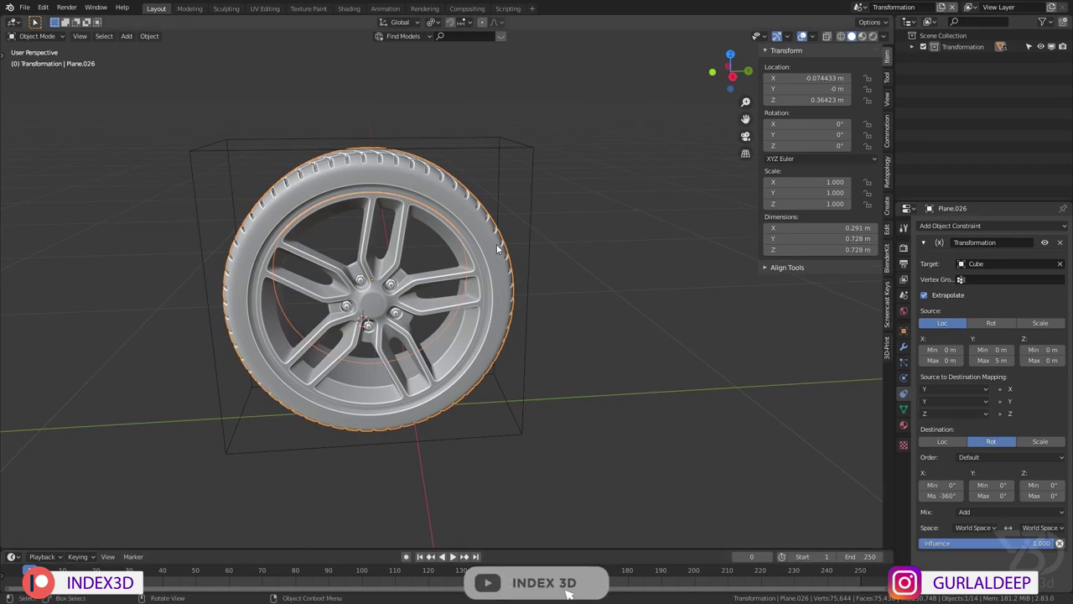
left_click(793, 239)
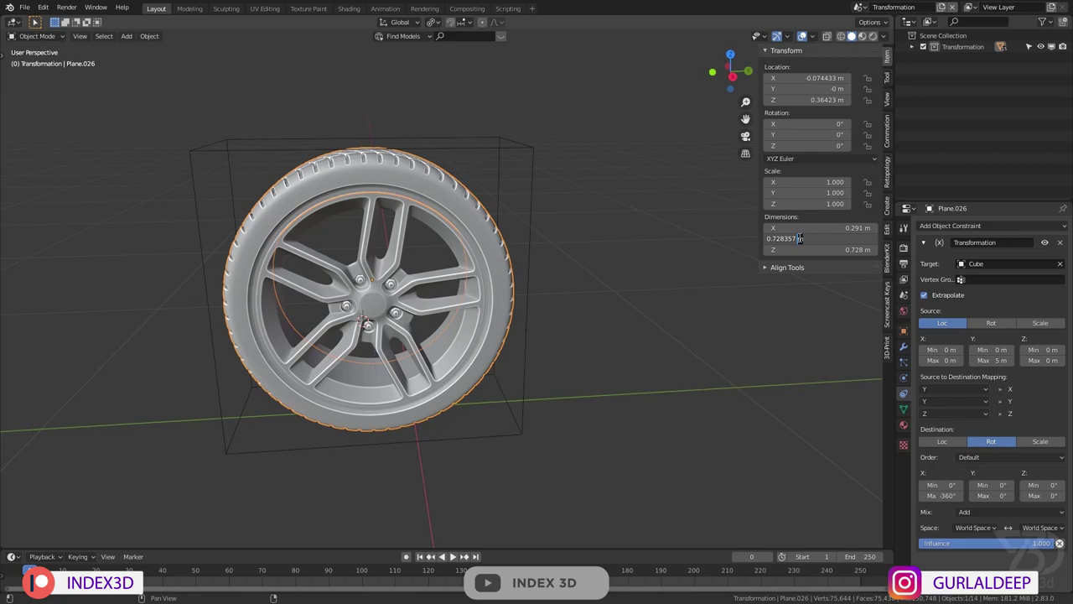
type("/2")
key("Return")
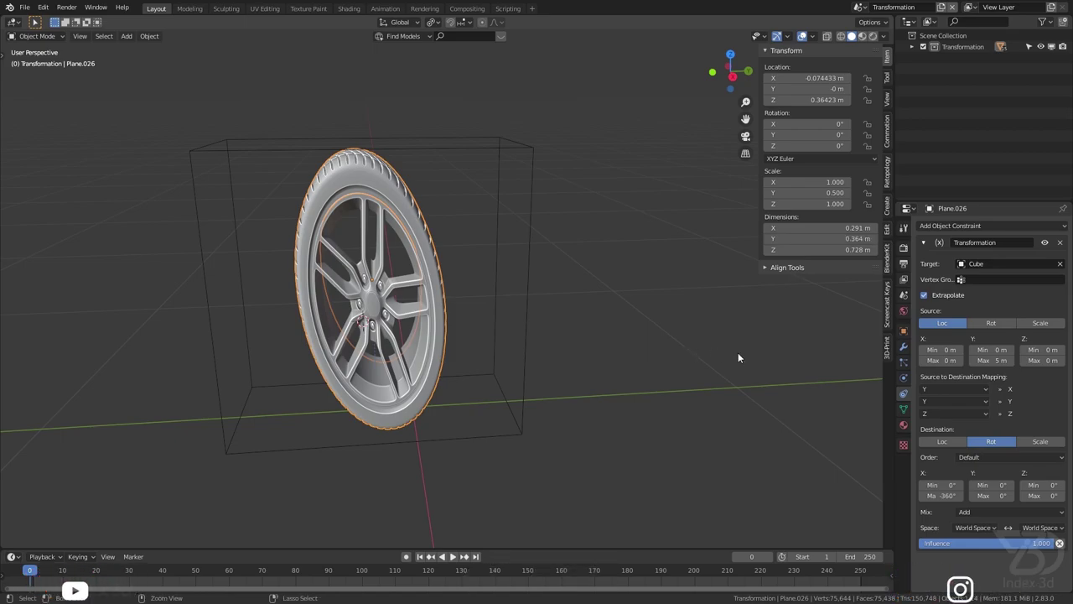
key("ctrl+z")
- Switch to the browser and set the circumference calculator's radius to 0.364179, without the unit
key("alt+Tab")
key("alt+Tab")
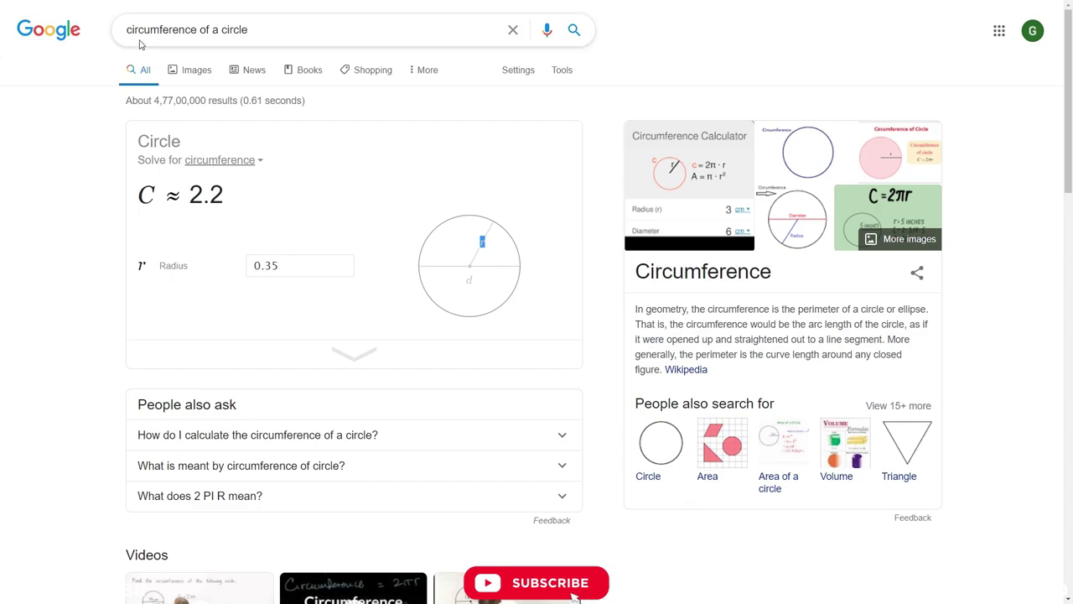
left_click(298, 265)
key("ctrl+a")
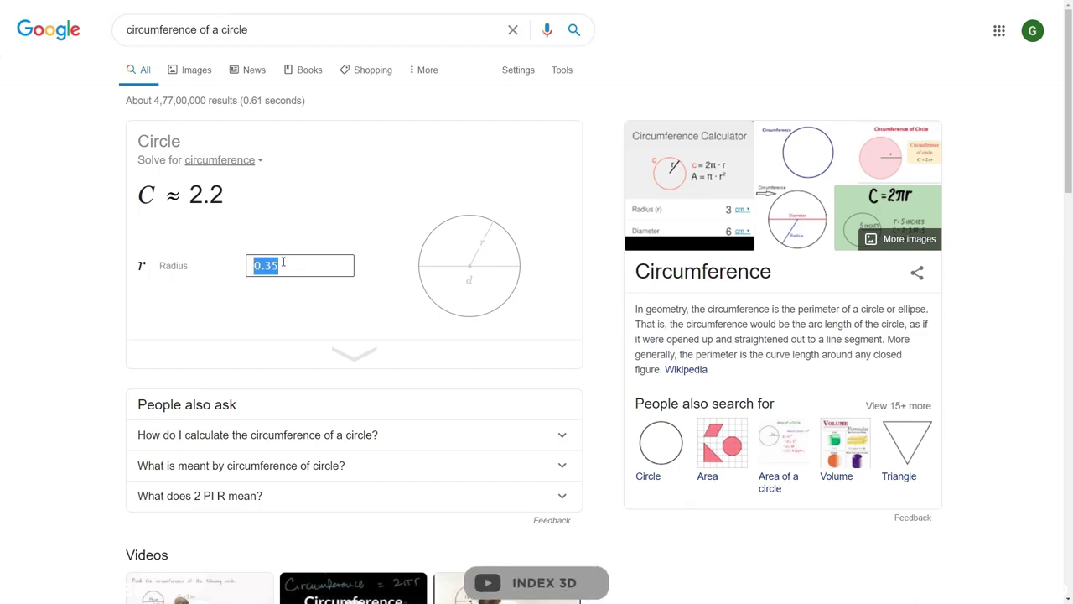
type("0.364179 m")
left_click_drag(210, 332, 249, 333)
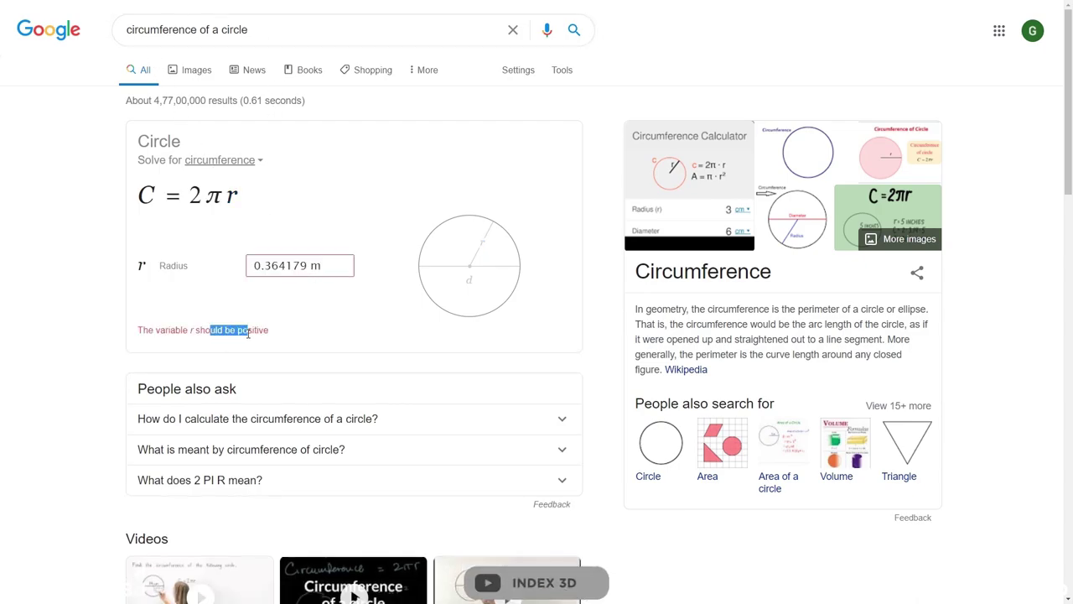
left_click(312, 265)
left_click_drag(310, 265, 323, 266)
key("BackSpace")
left_click(344, 226)
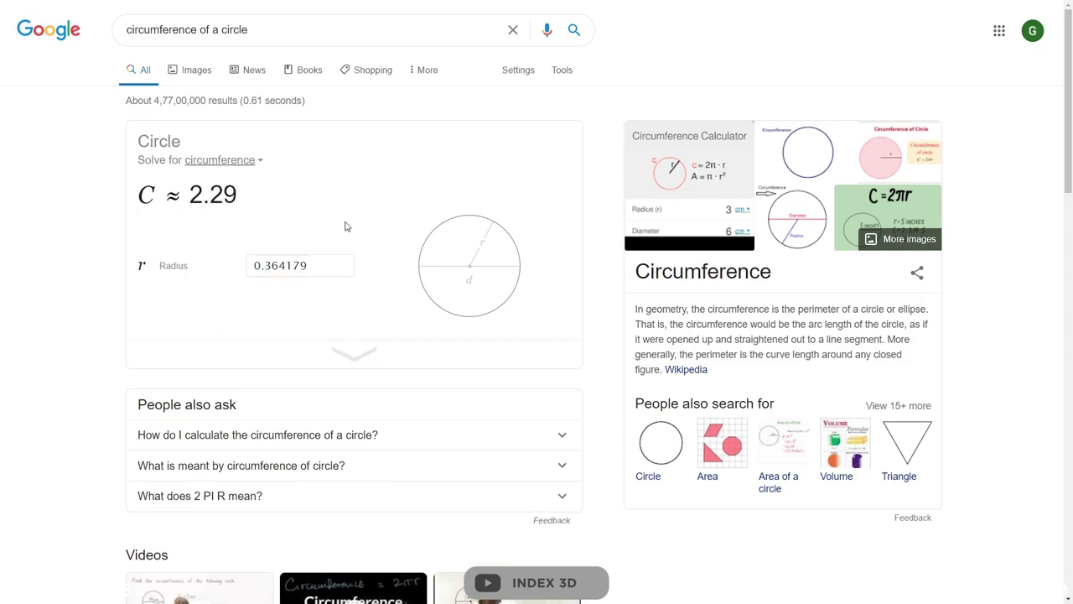
- Copy the calculated circumference, switch to Blender, and paste 2.29 m as the wheel constraint's source Y location maximum
left_click_drag(192, 195, 329, 217)
key("ctrl+c")
key("alt+Tab")
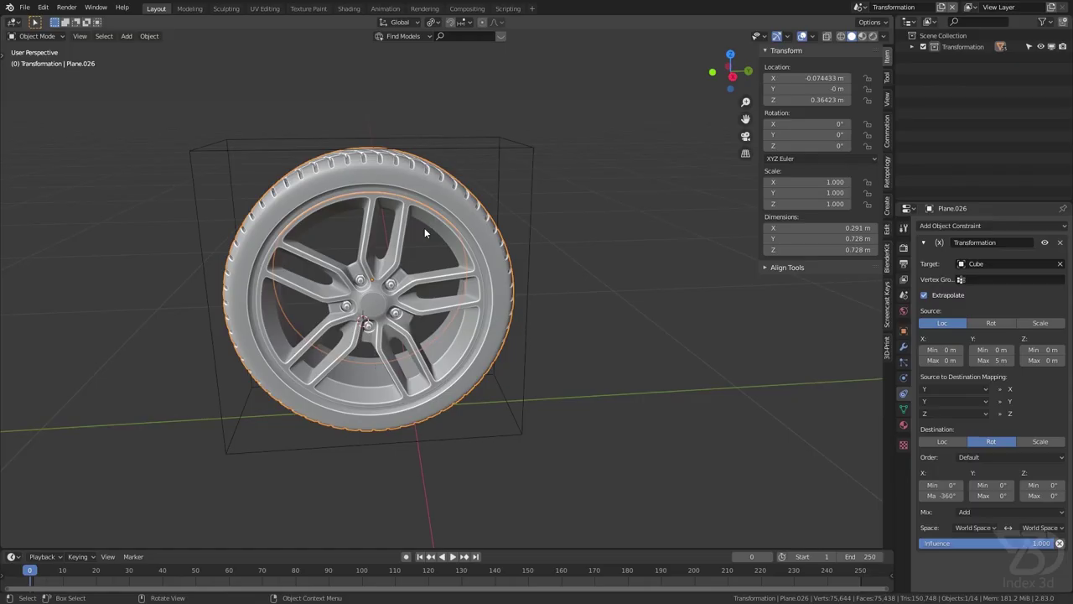
double_click(997, 361)
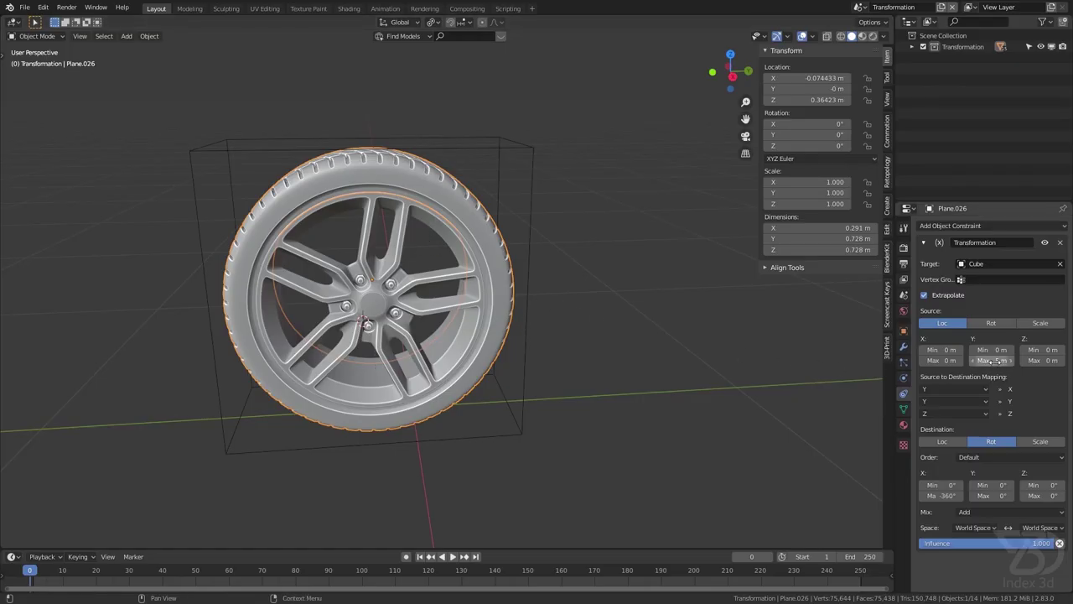
key("ctrl+v")
key("Return")
left_click(532, 160)
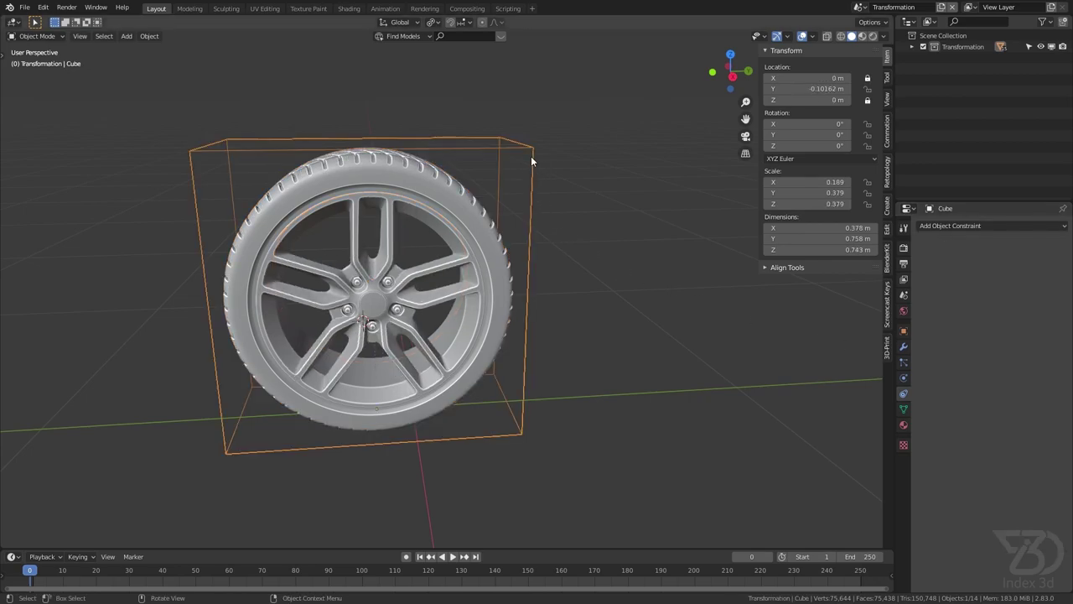
left_click(511, 251)
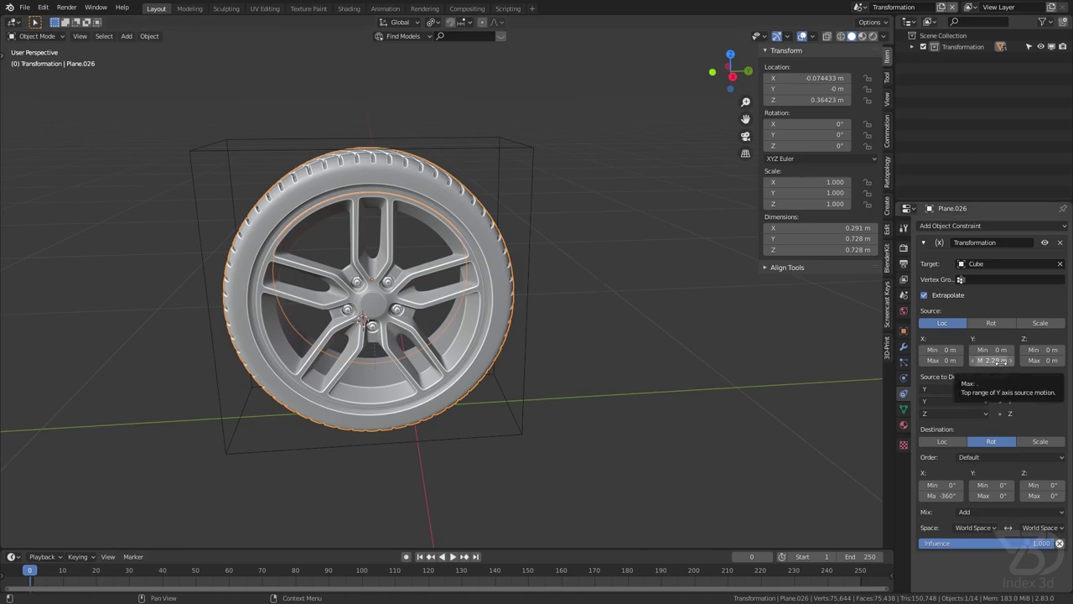
- Select the control box, switch to the Right orthographic view, and save the file
left_click(528, 246)
scroll(531, 216, "down", 4)
key("KP_3")
key("ctrl+s")
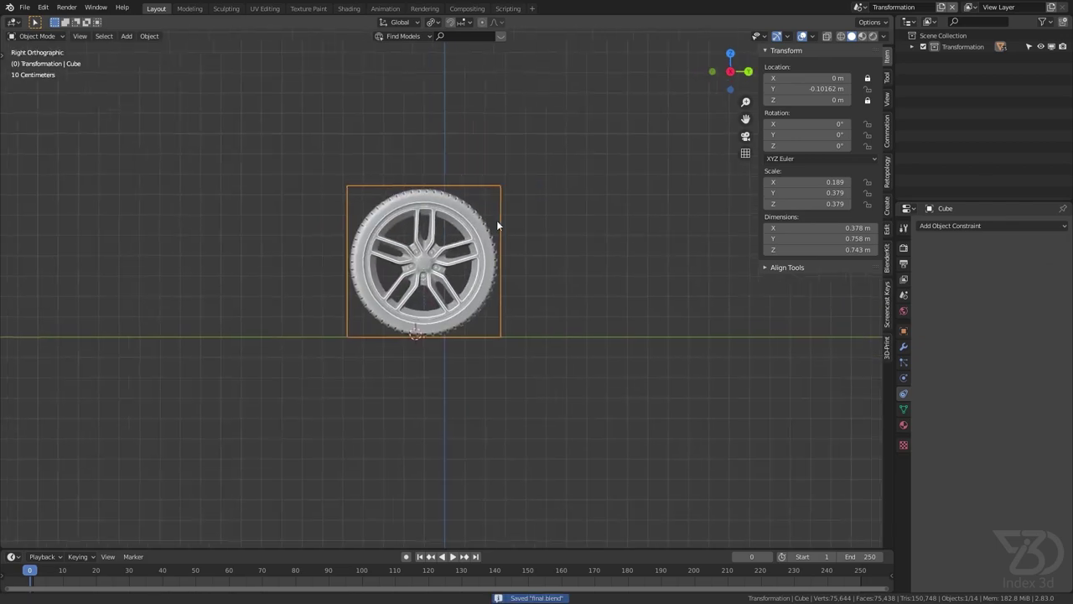
- Move the box along the Y axis to about 0.61 m to test the corrected rolling distance
scroll(503, 228, "down", 2)
key("g")
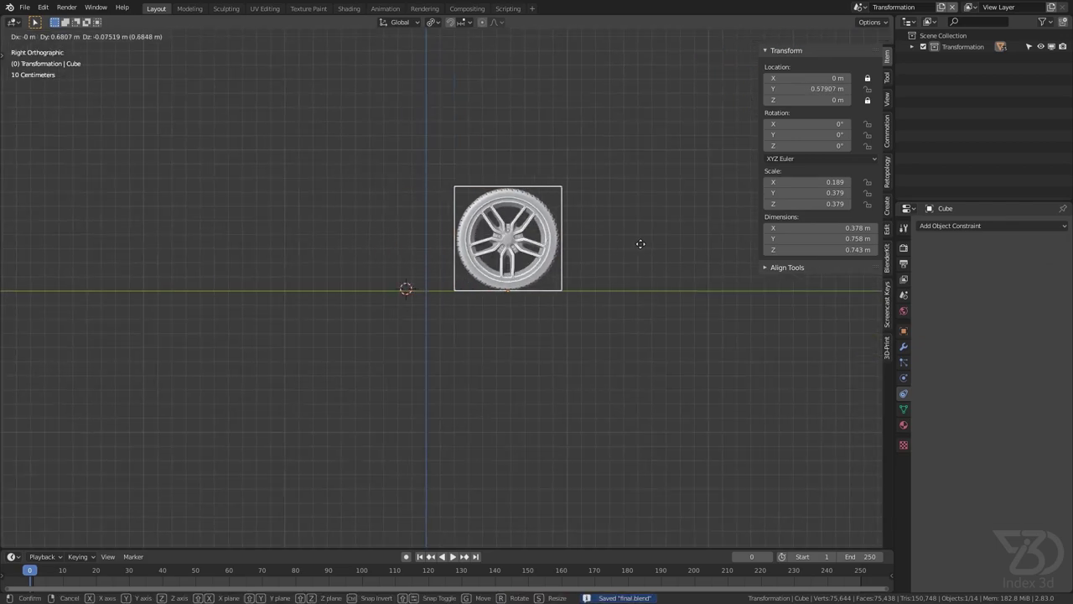
left_click(640, 247)
- Check the tyre's contact with the ground up close by moving the box along Y, then cancel the move
scroll(552, 266, "up", 5)
key("g")
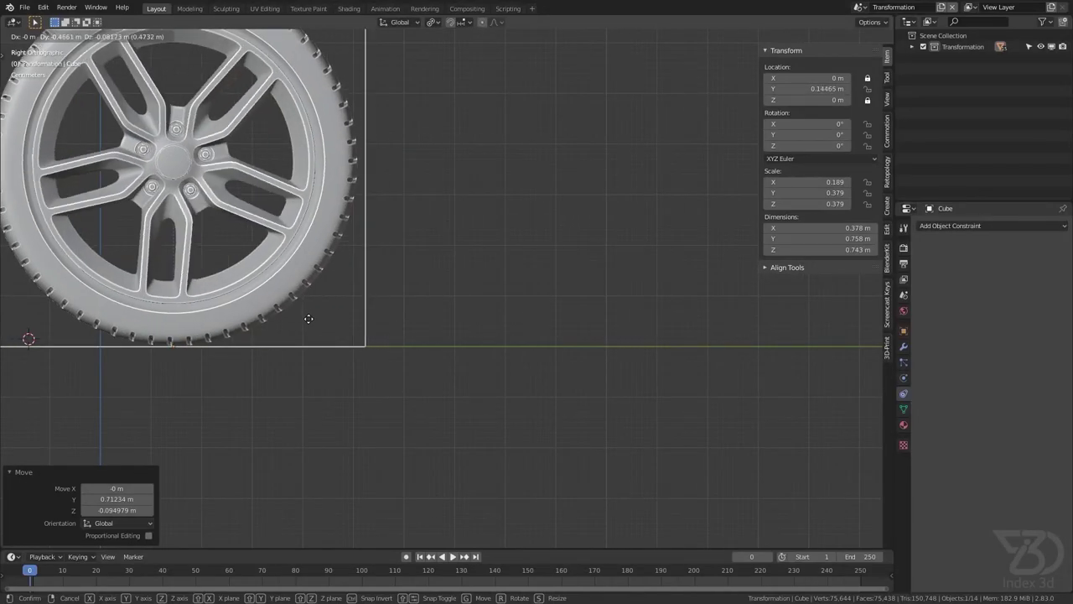
key("Escape")
- Save the file and return to a perspective view of the wheel
scroll(423, 319, "down", 3)
key("ctrl+s")
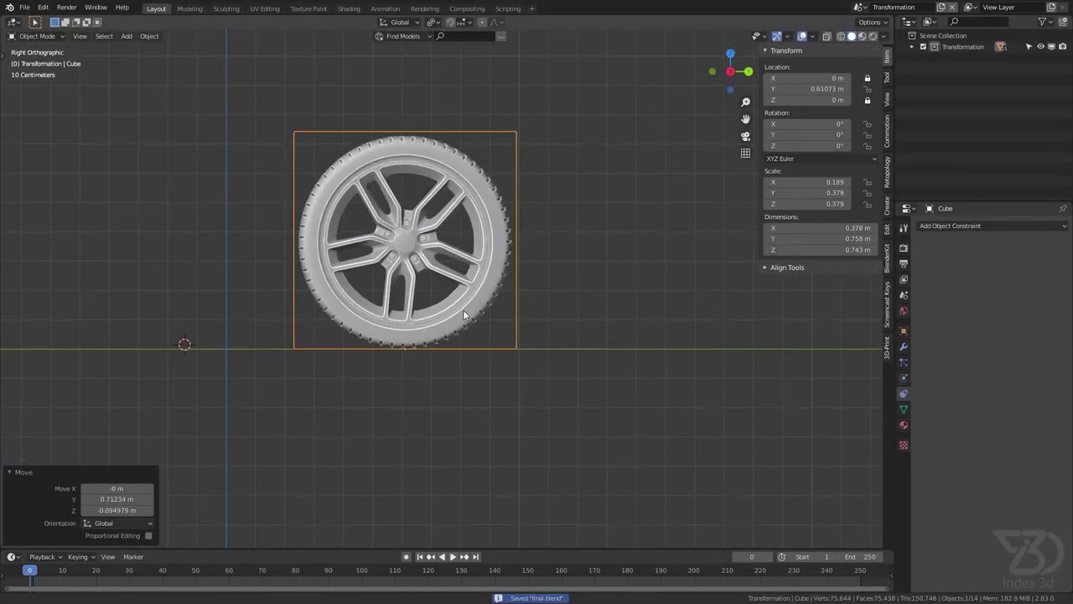
middle_click_drag(465, 315, 649, 359)
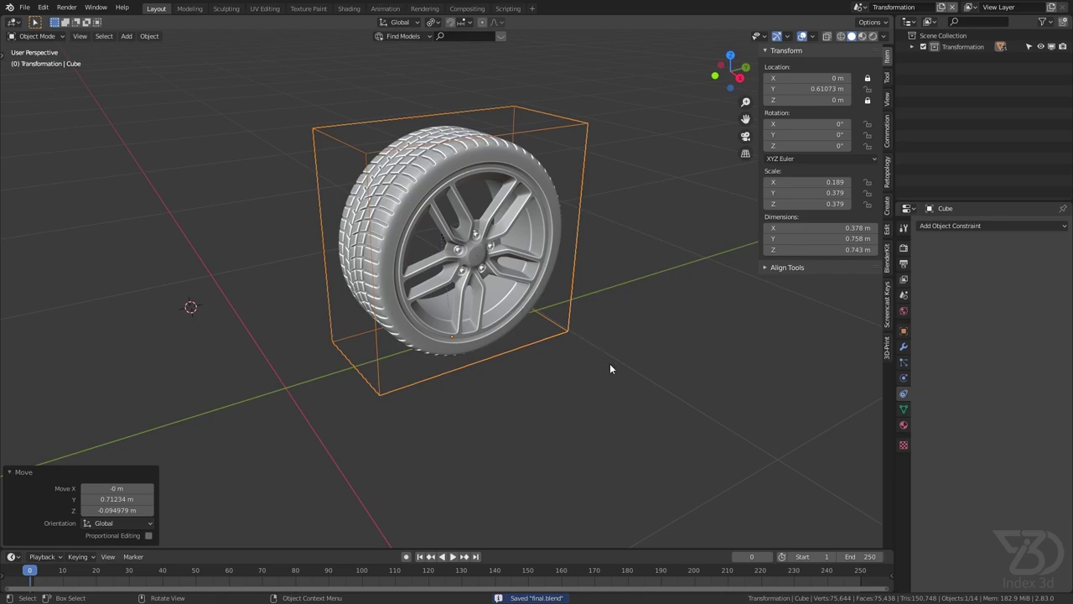
- Review the object constraints available for the control box and save the file
left_click(959, 226)
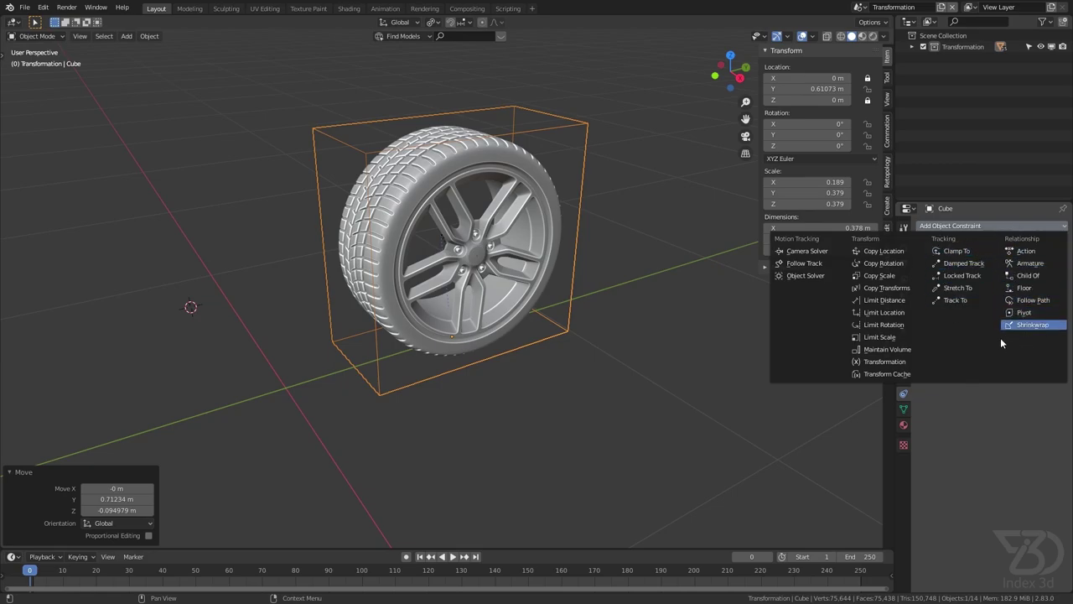
key("ctrl+s")
middle_click_drag(566, 261, 502, 294)
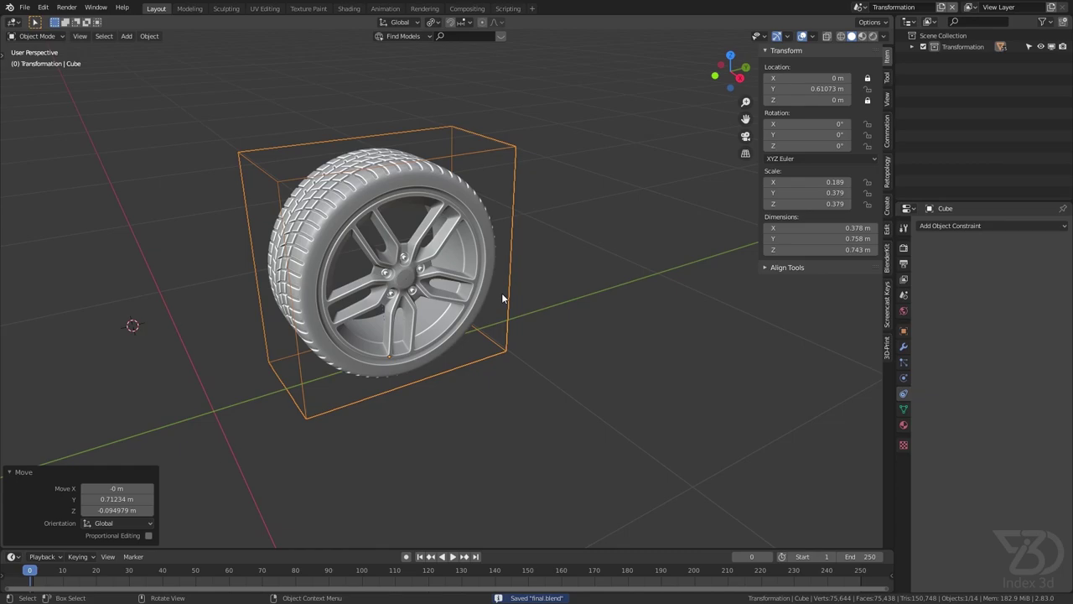
- Enable the hidden land object of the Transformation collection in the viewport and save the file
left_click(911, 47)
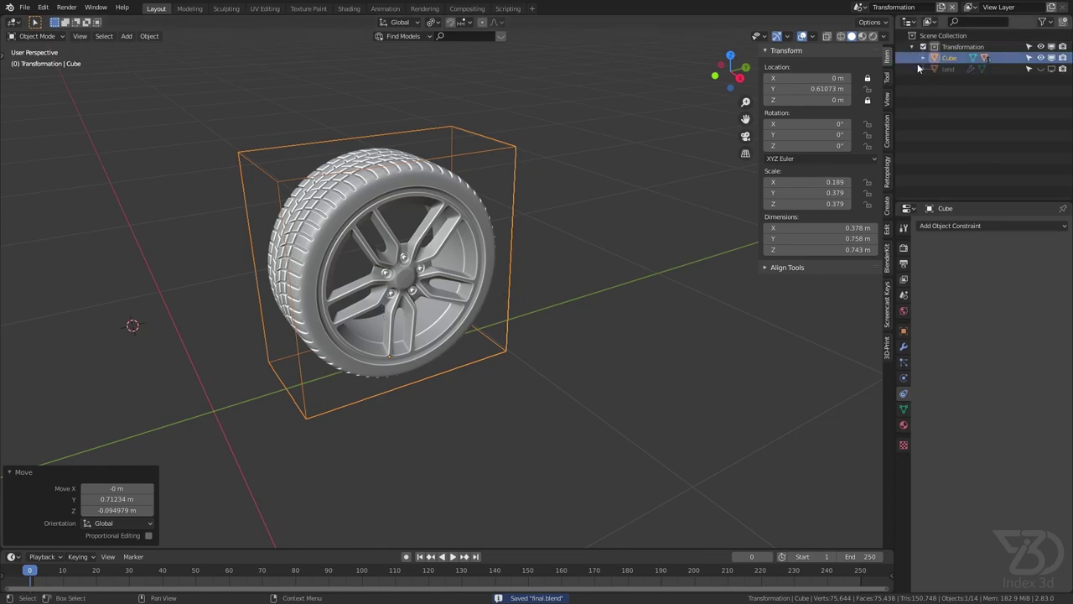
left_click(1052, 69)
scroll(494, 243, "down", 6)
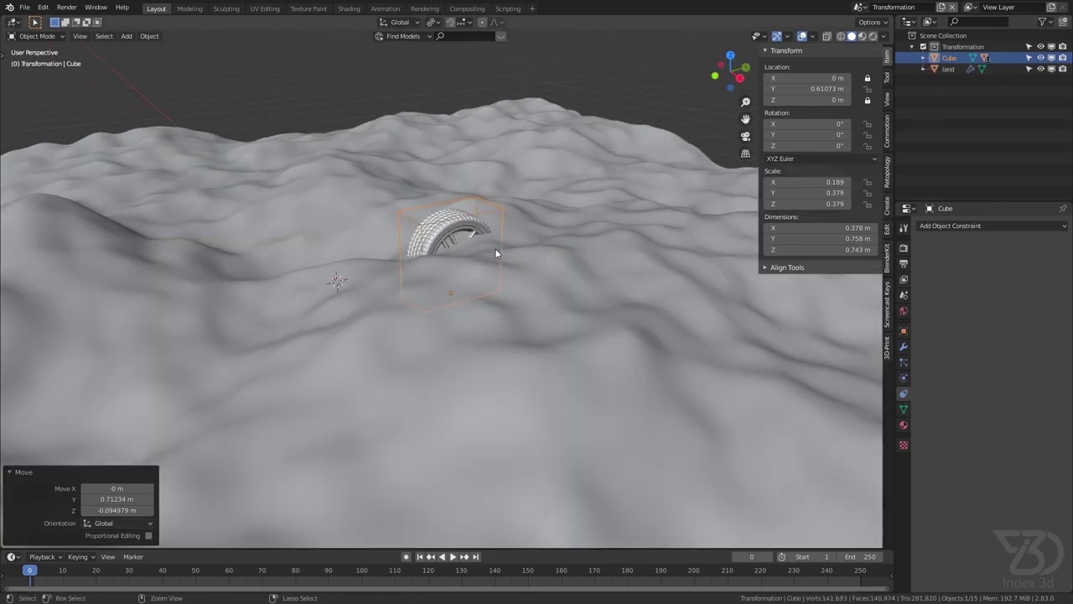
key("ctrl+s")
middle_click_drag(493, 245, 583, 296)
- Select the land and examine the settings of its Subdivision modifier
left_click(570, 287)
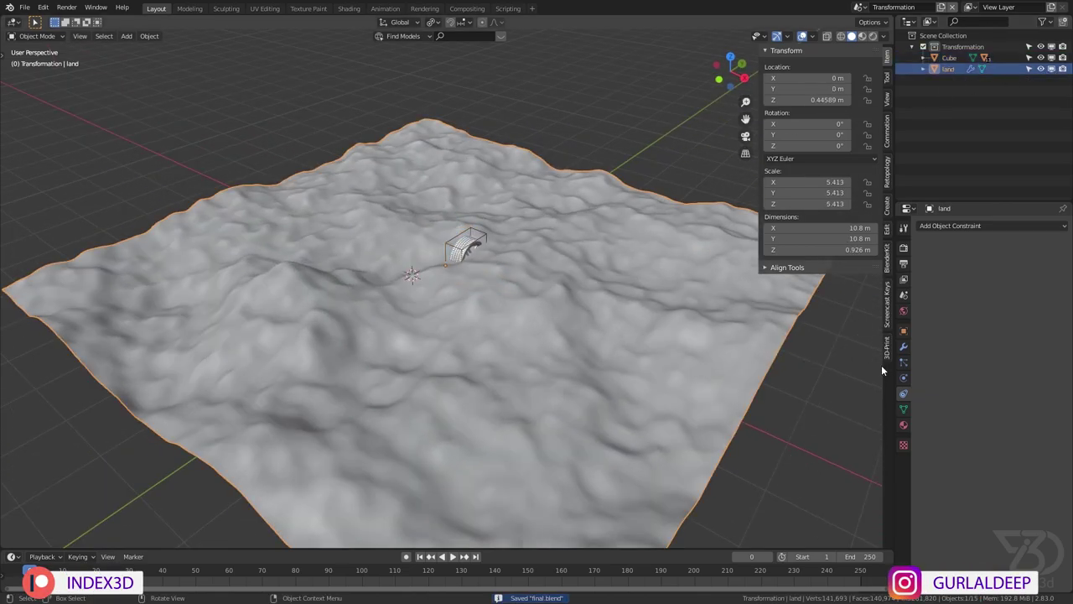
left_click(902, 346)
left_click(923, 244)
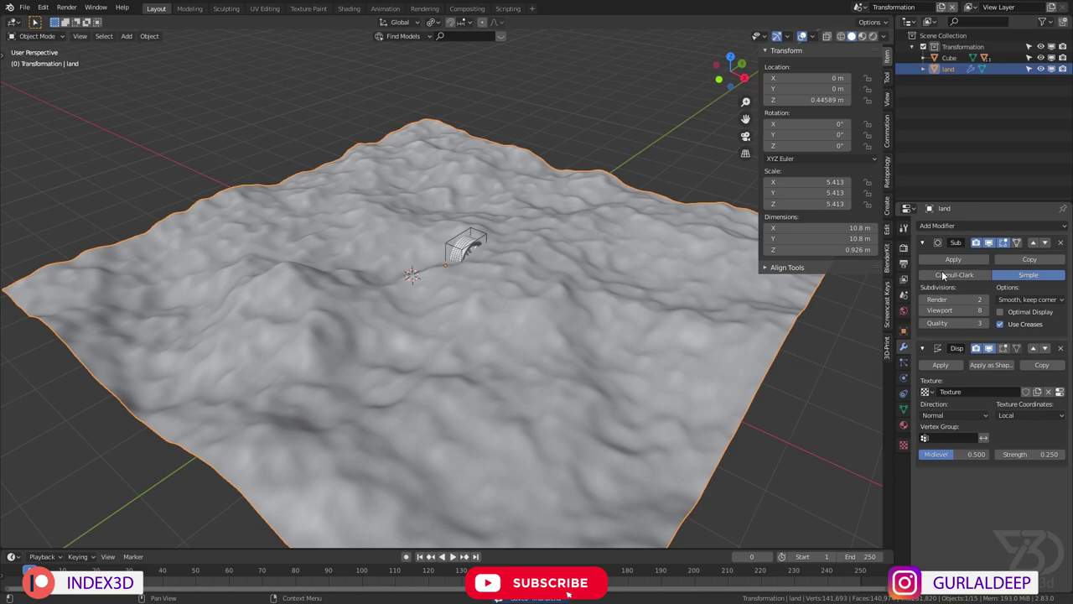
left_click(923, 243)
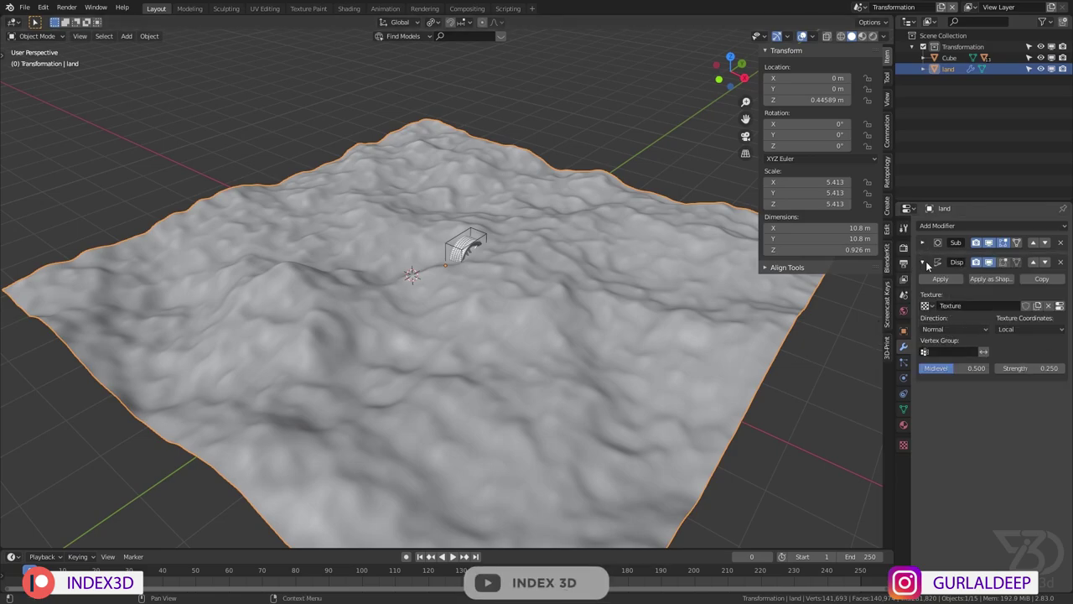
- Examine the land's Displace modifier and the settings of its Clouds texture
left_click(956, 224)
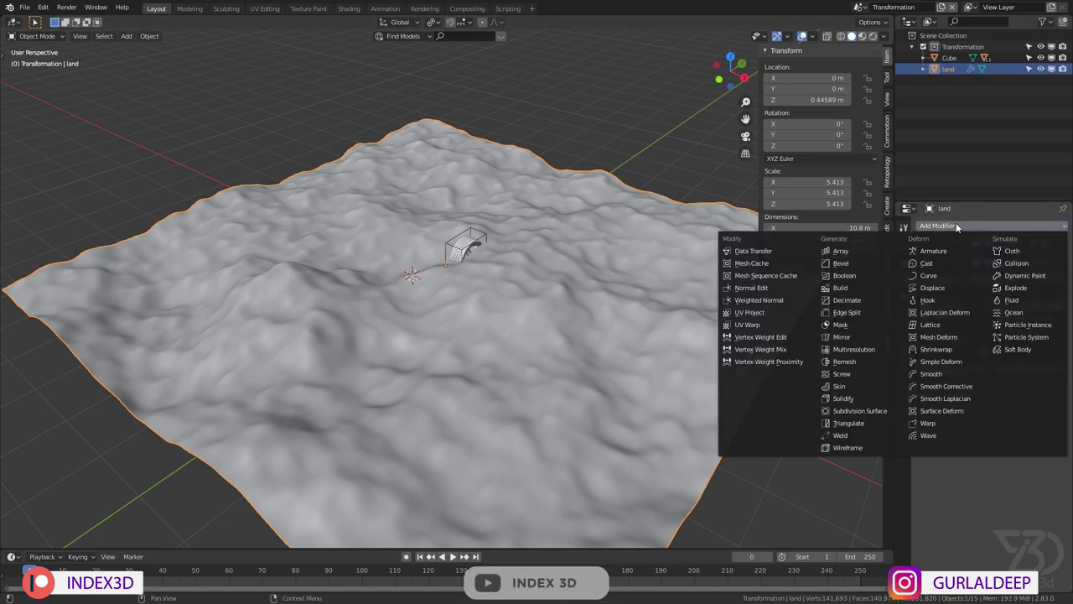
left_click(932, 288)
left_click(923, 262)
left_click(923, 263)
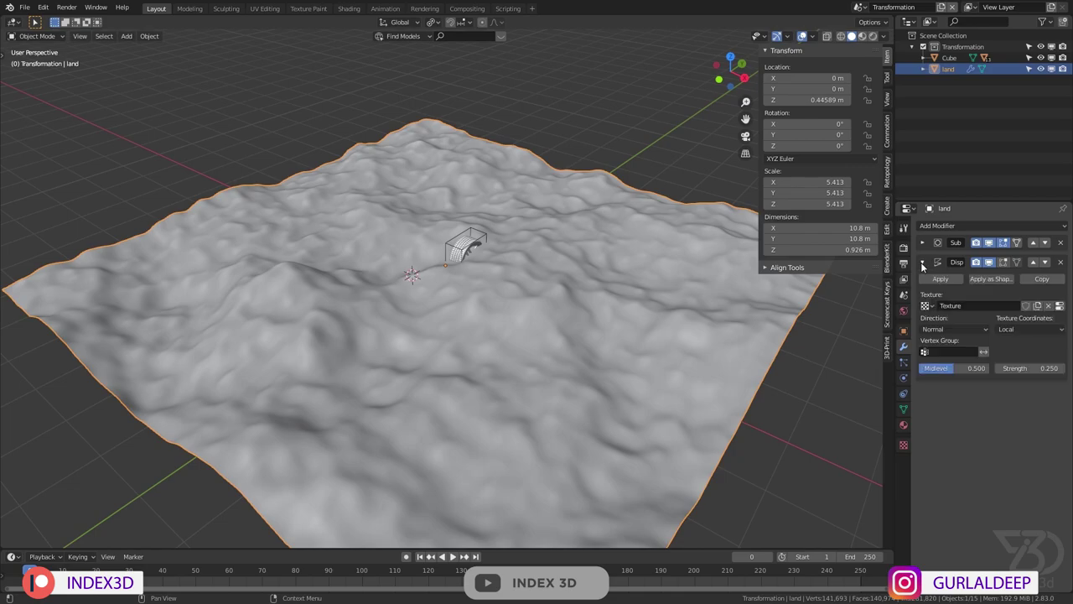
left_click(1060, 305)
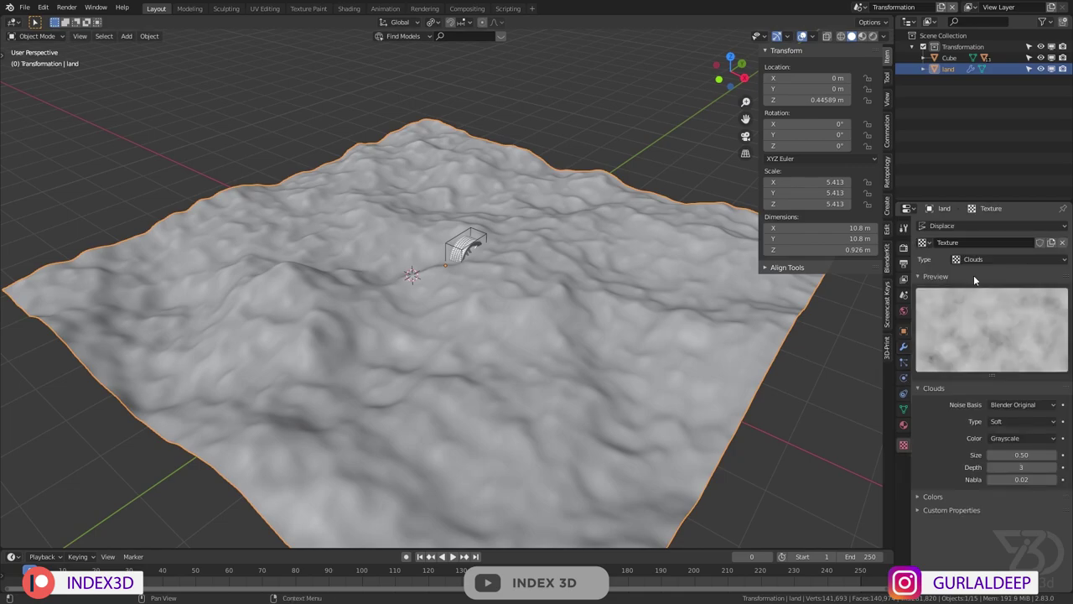
left_click(1010, 259)
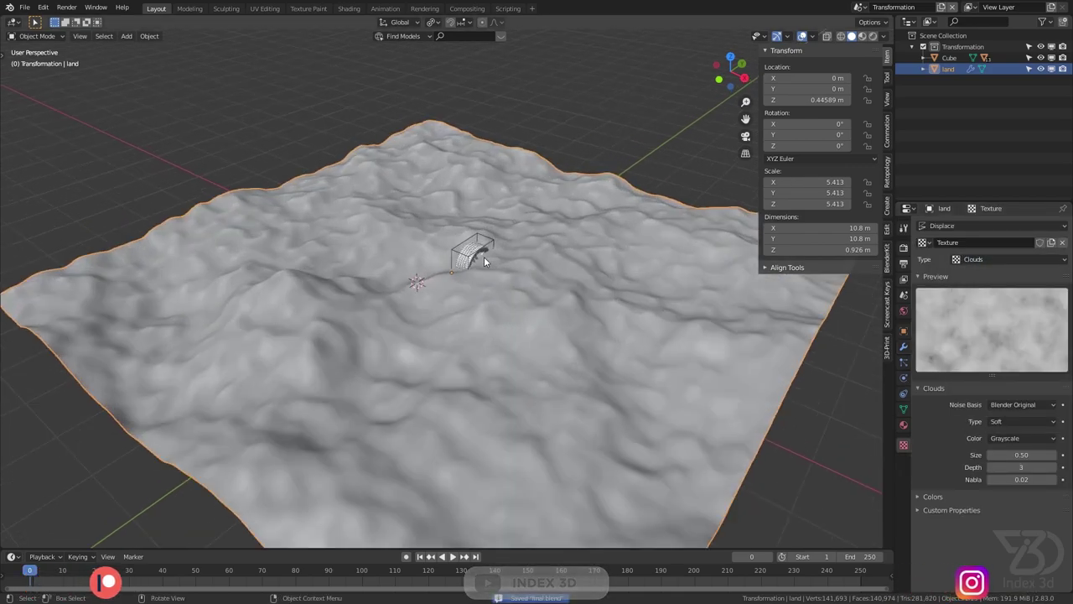
- Add a Shrinkwrap constraint to the wheel's control box with the land as its target
scroll(494, 243, "up", 10)
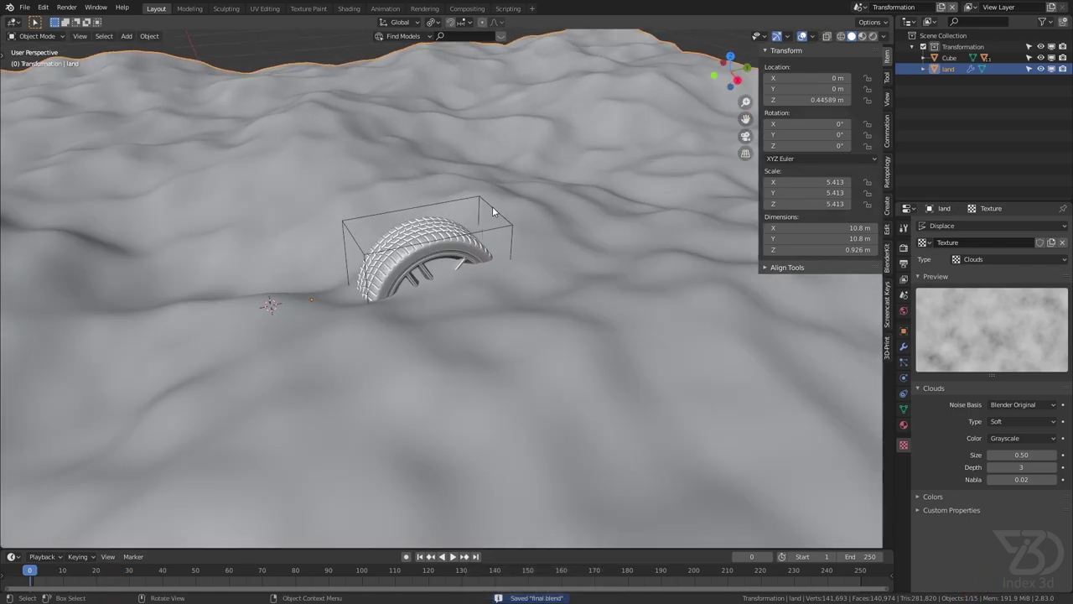
left_click(492, 206)
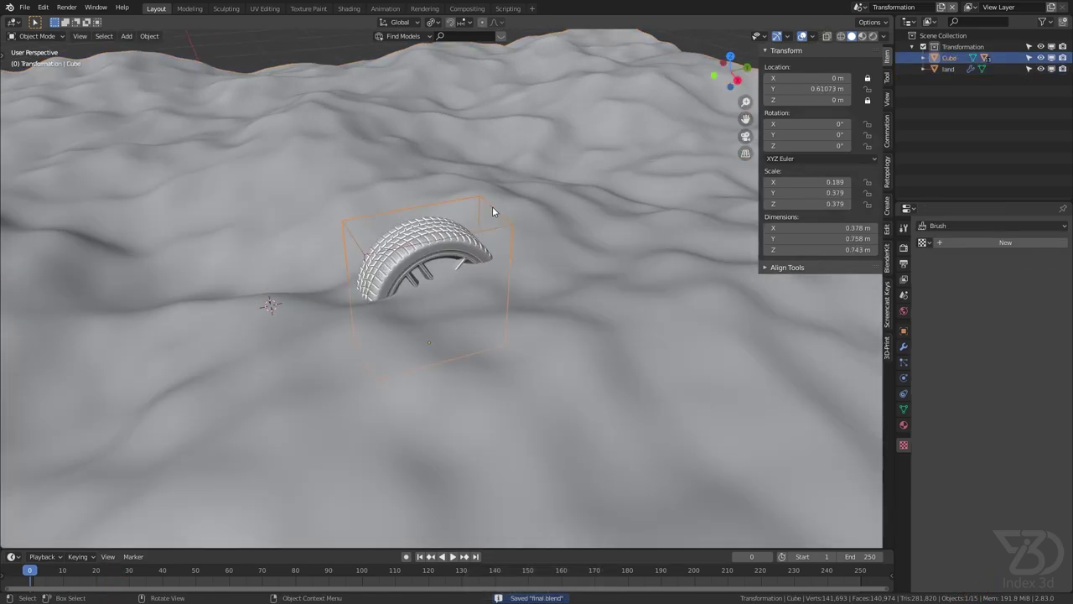
left_click(903, 393)
left_click(983, 226)
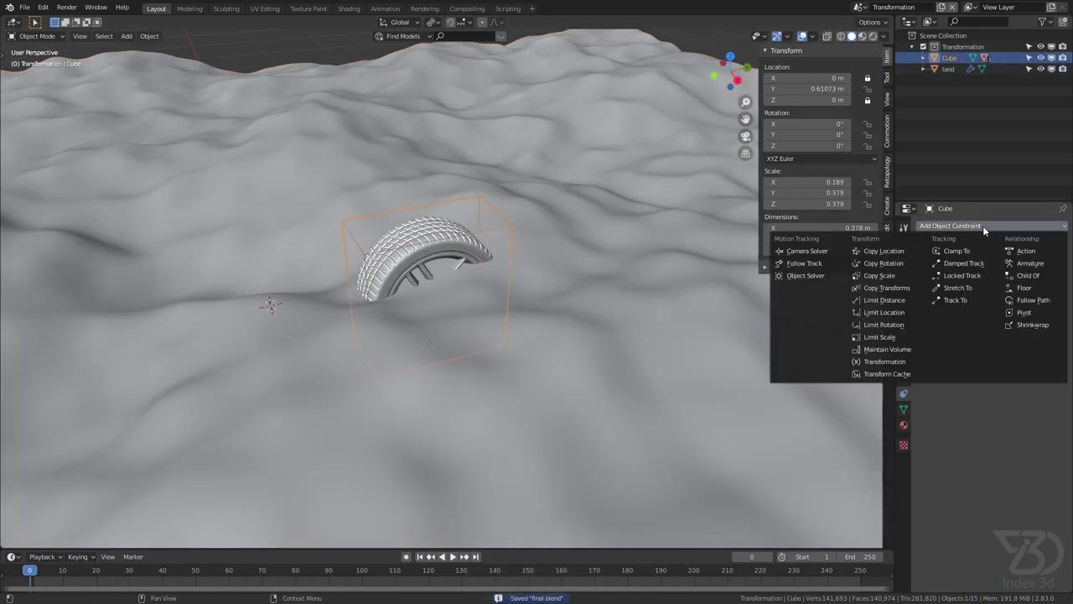
left_click(1030, 332)
left_click(1061, 265)
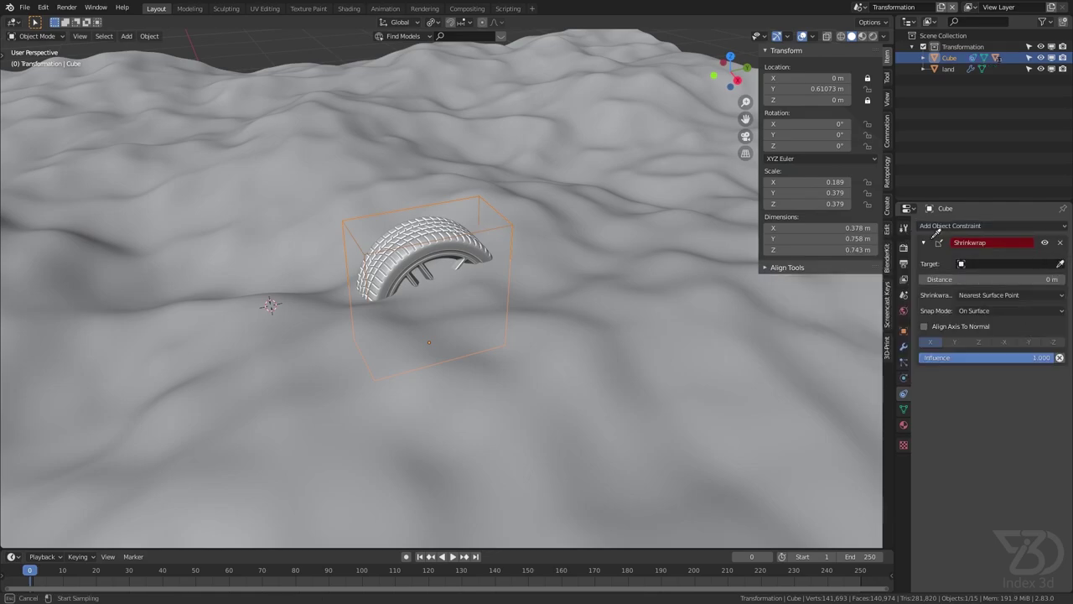
left_click(652, 191)
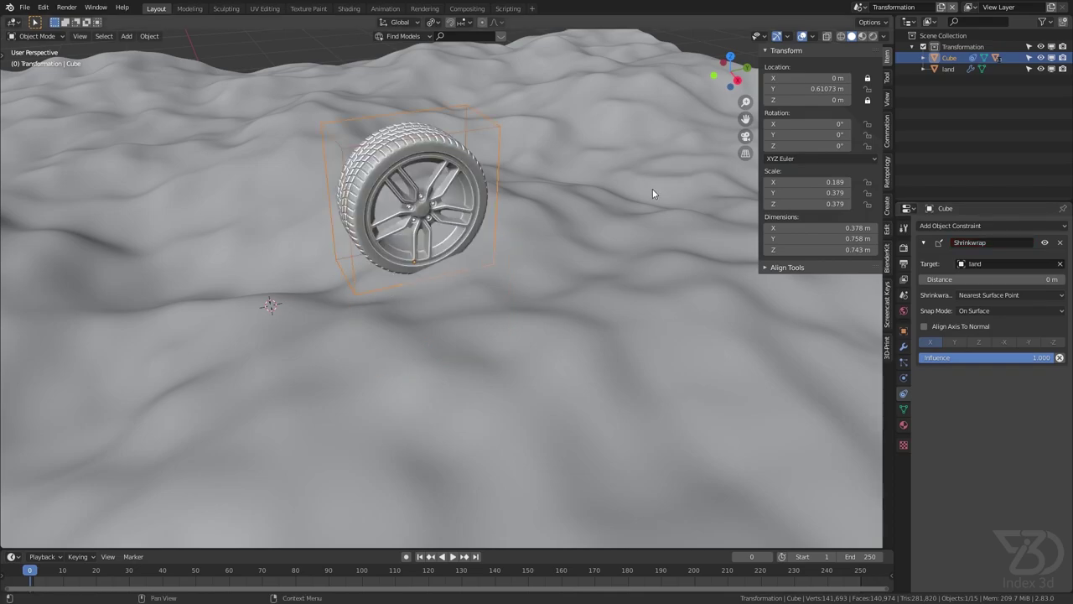
- Set the control box's Shrinkwrap type to Project and save the file
middle_click_drag(447, 238, 815, 324)
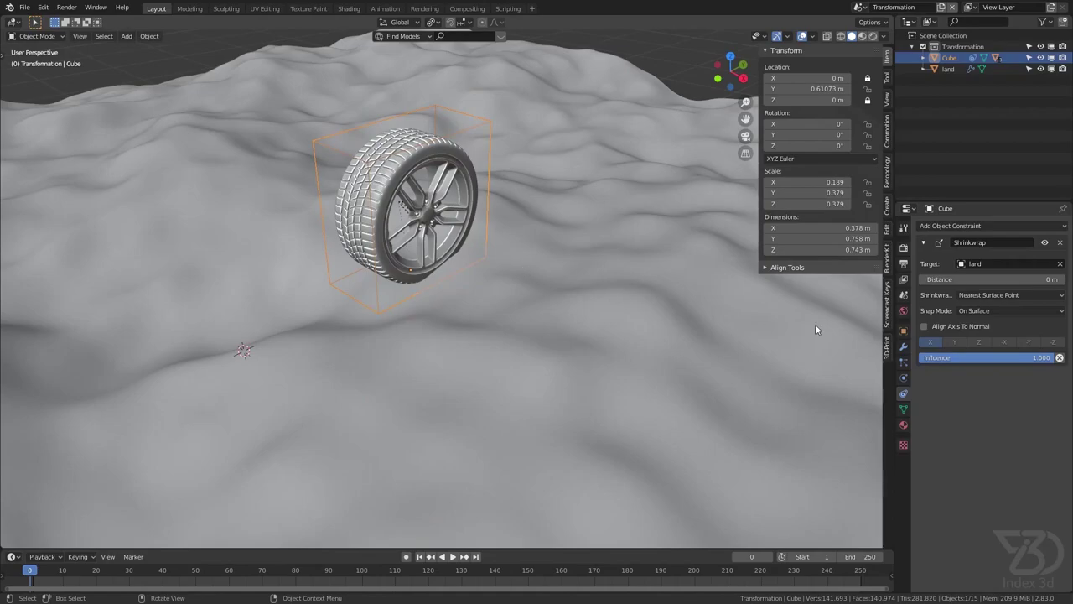
left_click(997, 296)
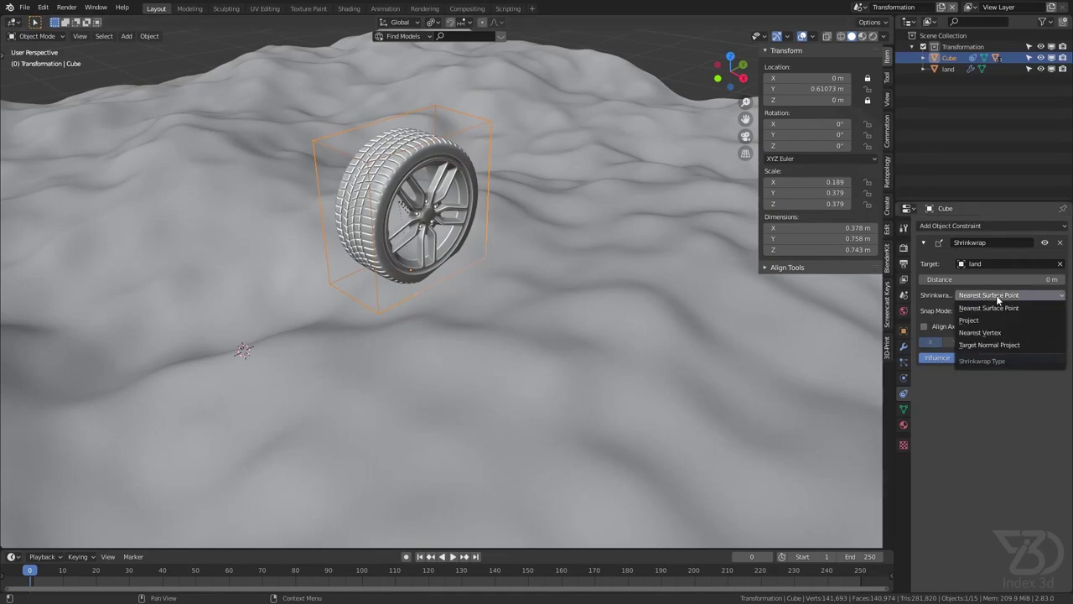
left_click(987, 322)
middle_click_drag(485, 272, 558, 202)
key("ctrl+s")
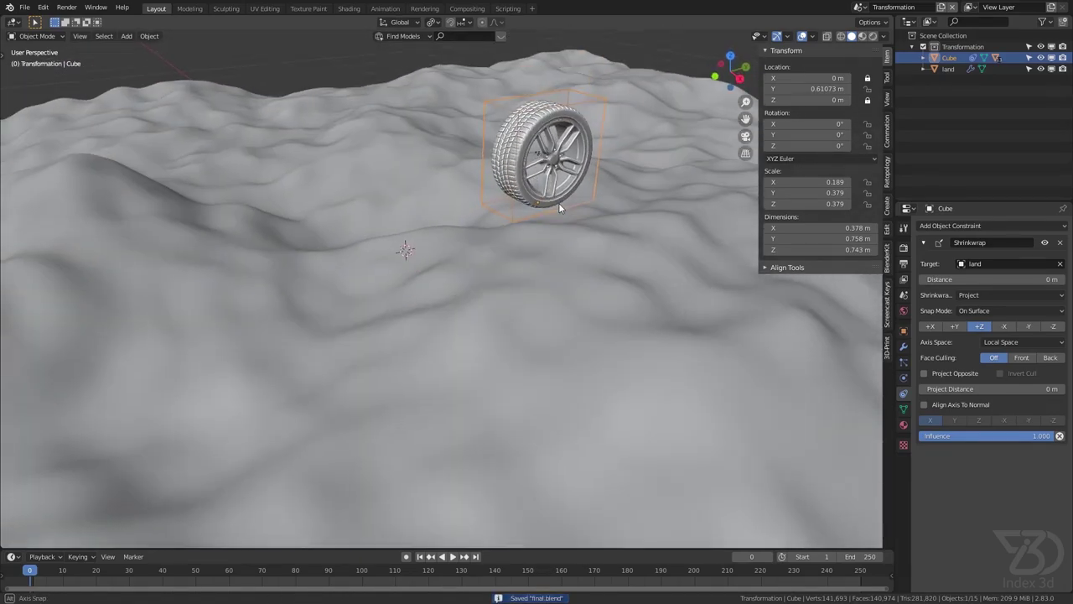
- Move the control box in stages along negative Y, past about -2.55 m, to test how the wheel follows the land
key("g")
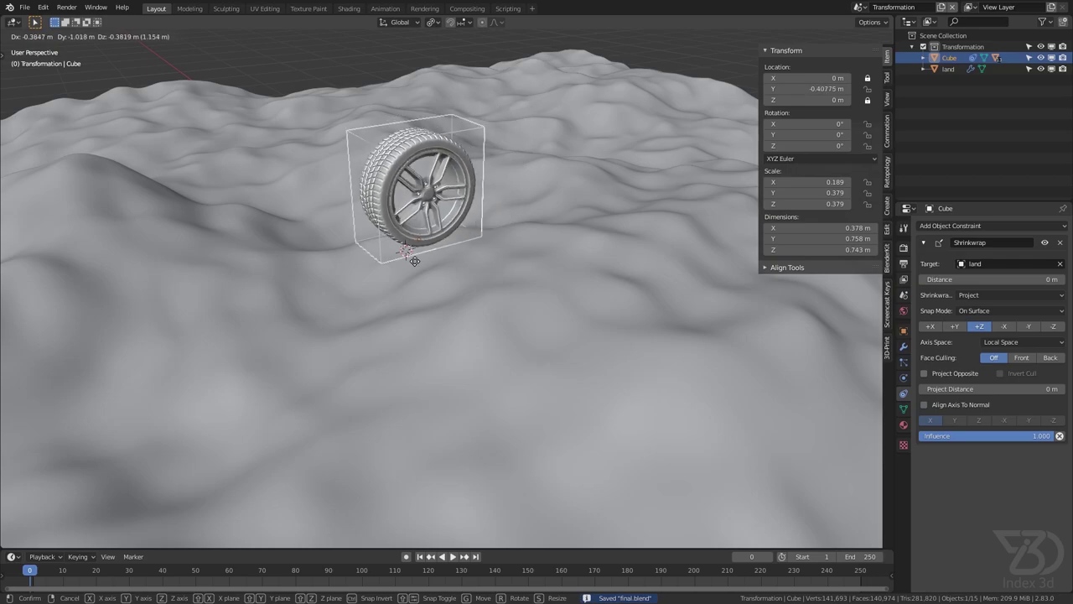
left_click(133, 306)
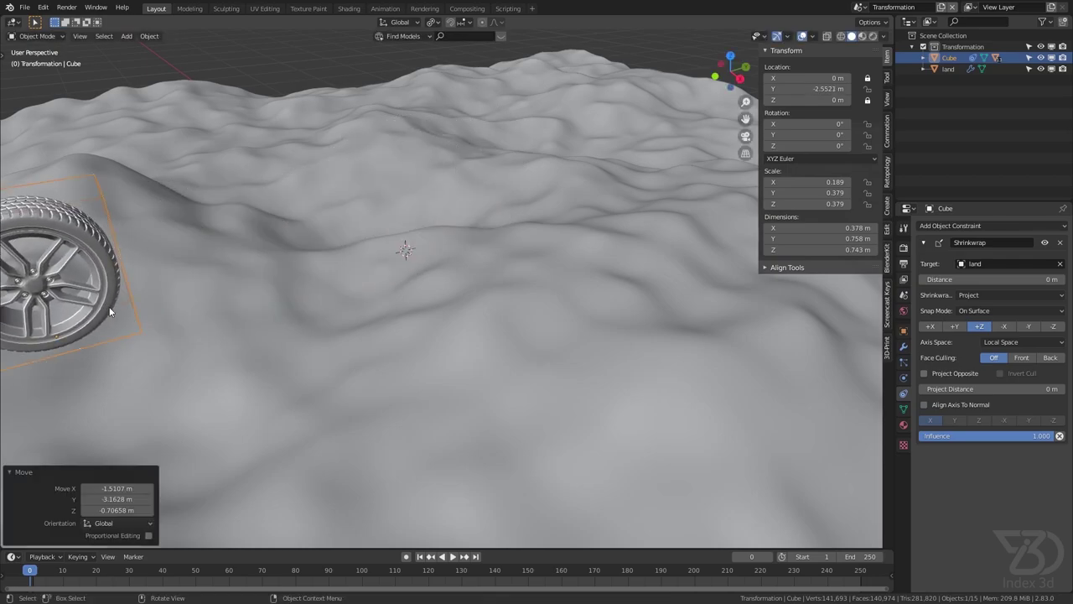
middle_click_drag(134, 306, 415, 235)
key("g")
left_click(274, 256)
middle_click_drag(274, 256, 587, 180)
key("g")
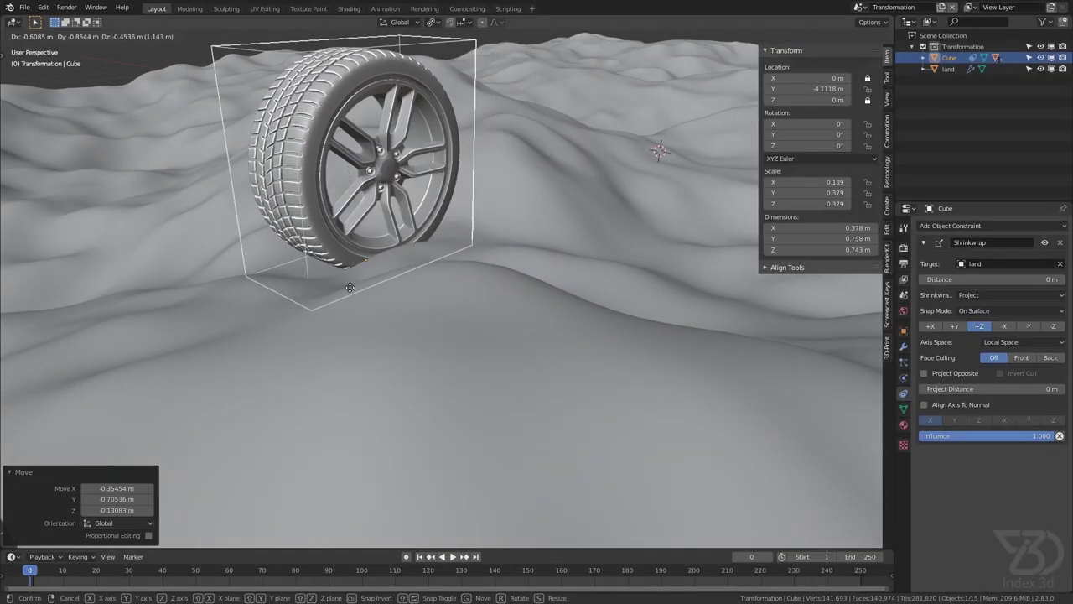